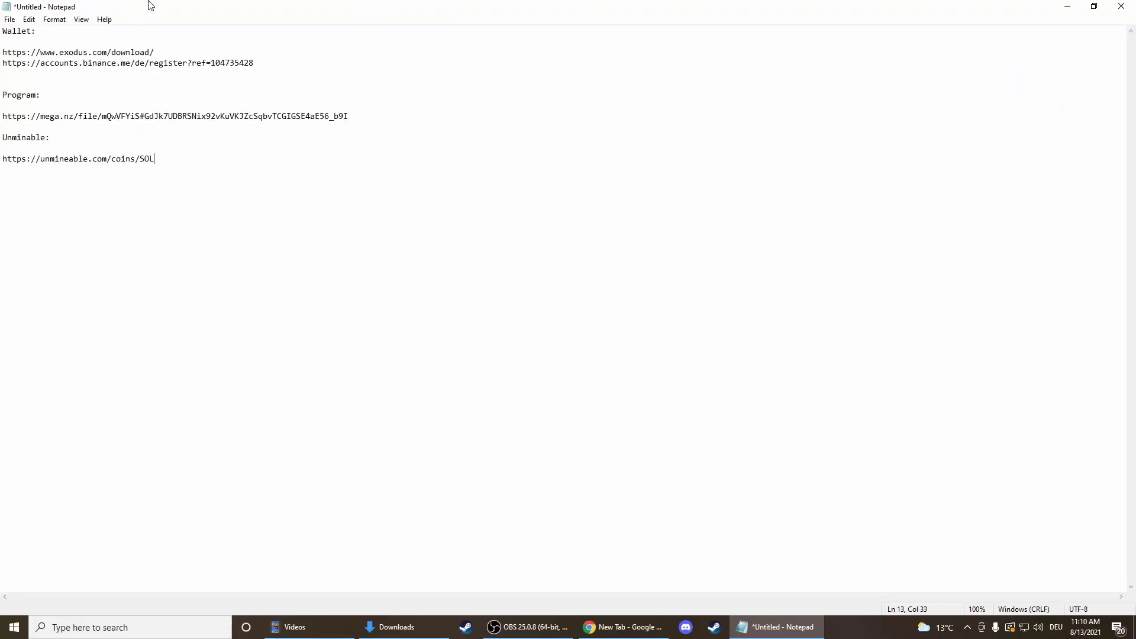
left_click(140, 51)
left_click_drag(158, 52, 2, 56)
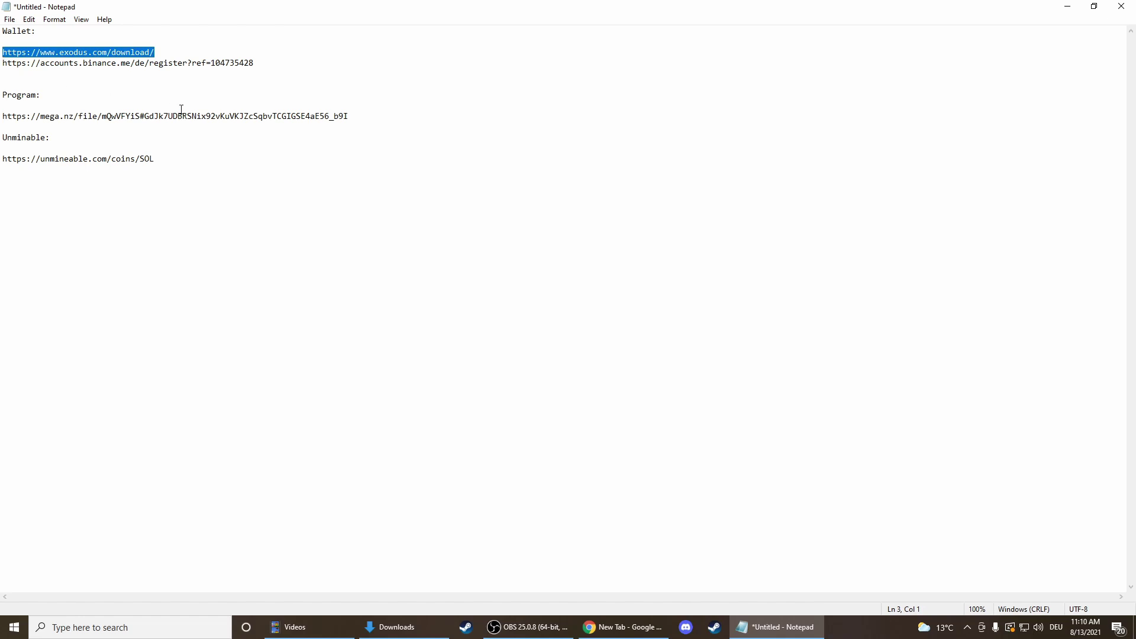
left_click_drag(253, 65, 191, 64)
left_click(285, 69)
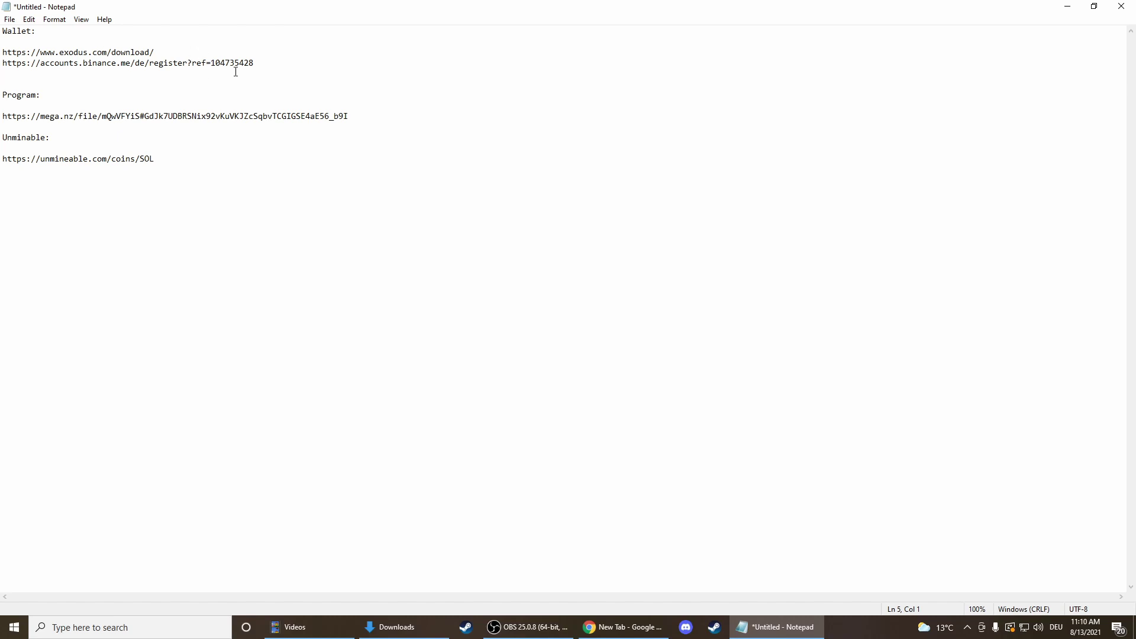
left_click_drag(258, 65, 83, 64)
left_click(171, 43)
left_click_drag(172, 56, 4, 55)
key("ctrl+c")
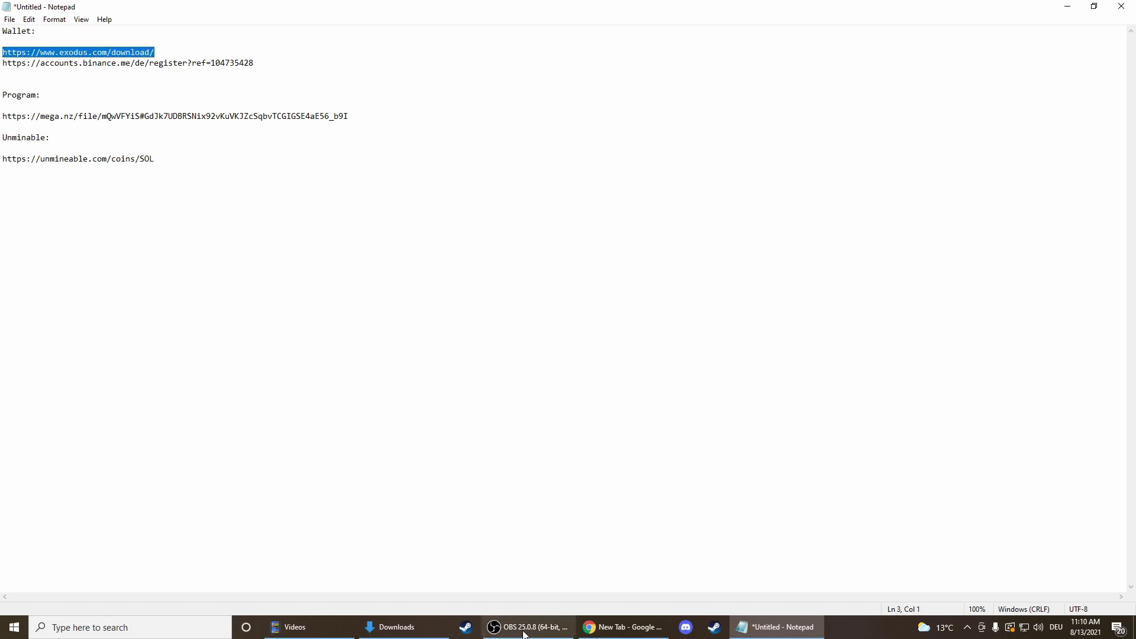
Load the Exodus download page in Chrome from the copied link.
left_click(621, 628)
key("ctrl+v")
key("Return")
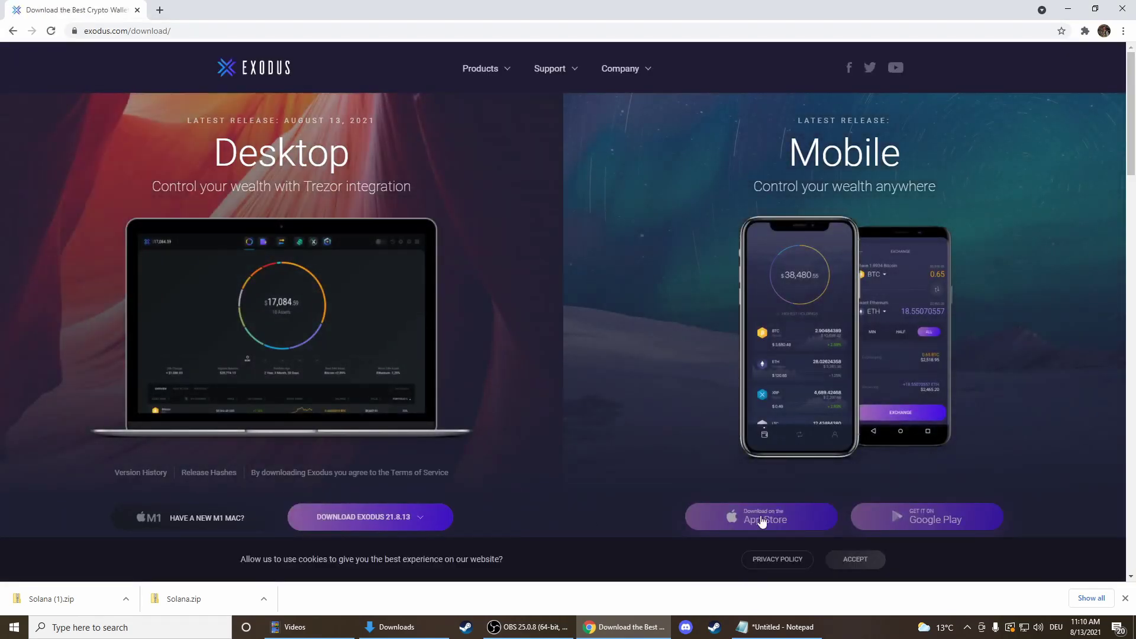
Launch the Exodus wallet from a Start search for 'exo' and unlock it with its password.
left_click(47, 630)
type("exo")
key("Return")
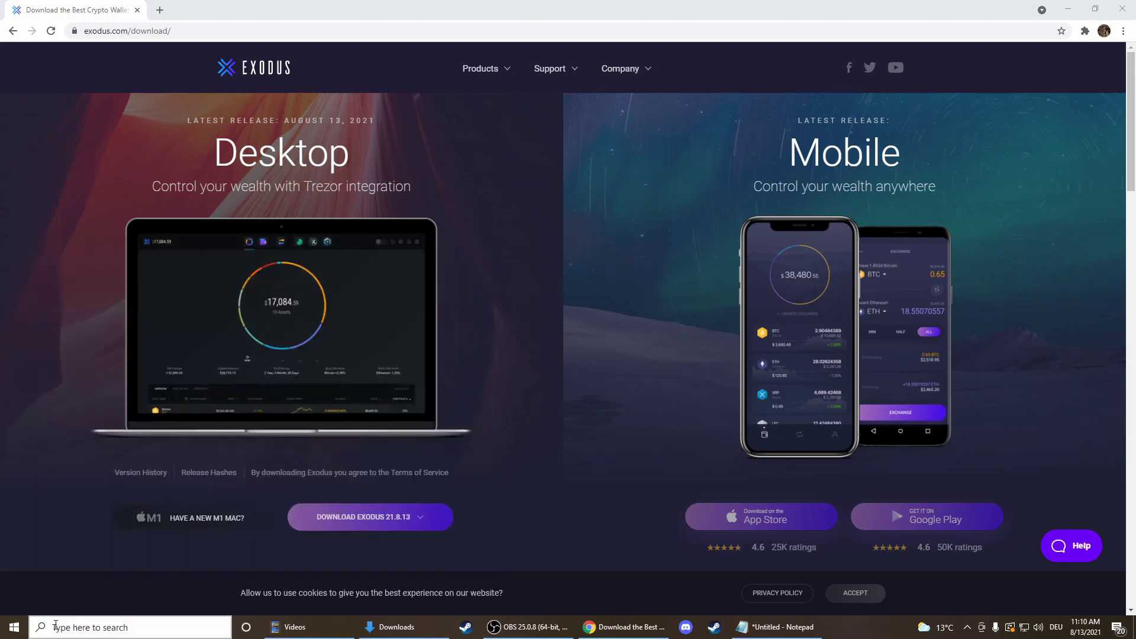
type("•••••")
key("Return")
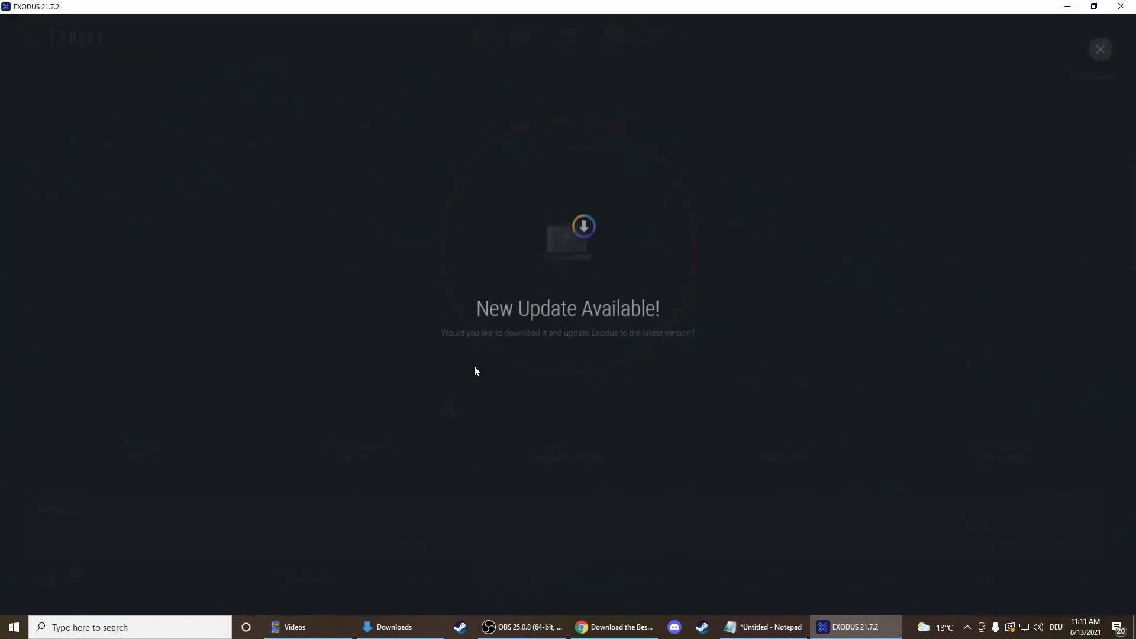
Dismiss the update prompt and open the Solana wallet by searching 'solana'.
left_click(483, 387)
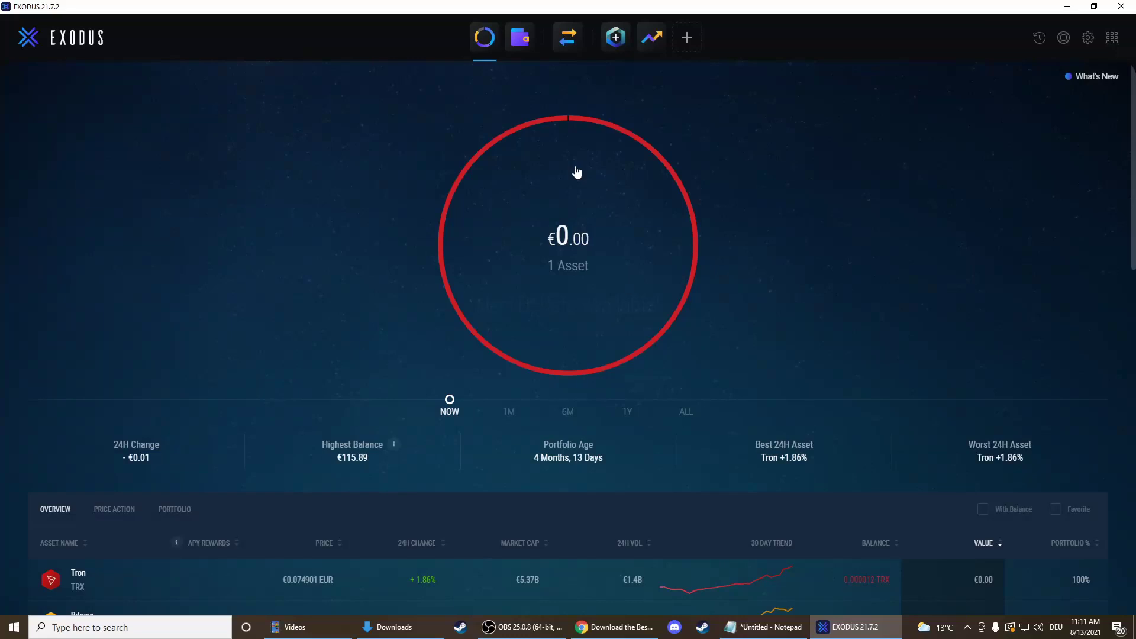
left_click(521, 42)
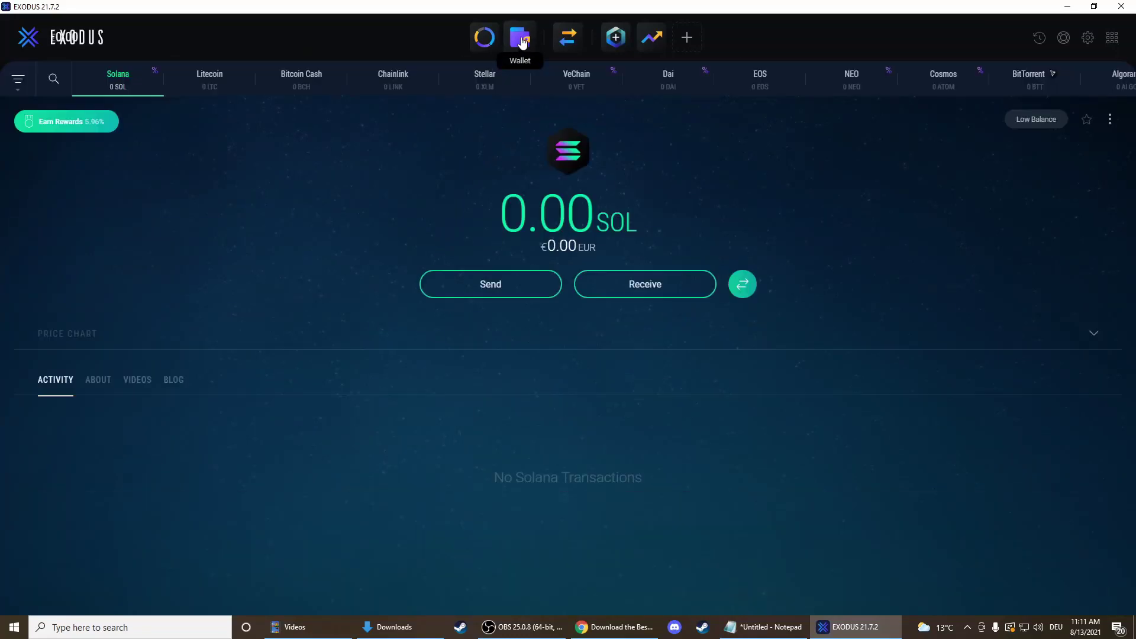
left_click(52, 85)
type("solana")
left_click(210, 79)
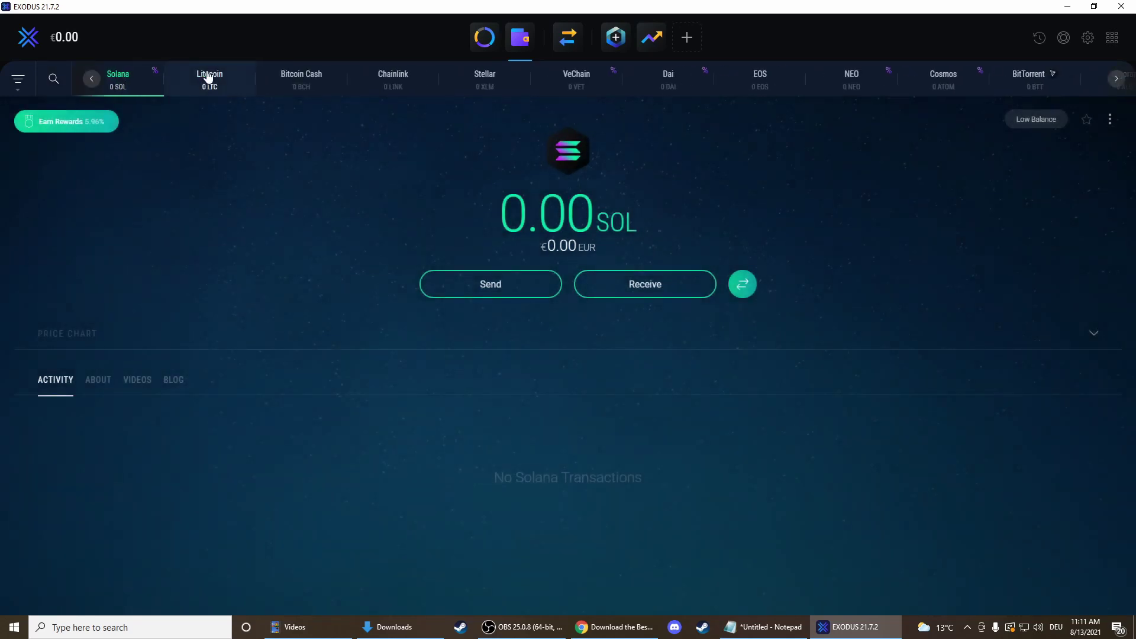
Copy the Solana receive address and place the caret under the Binance link in the notes.
left_click(660, 288)
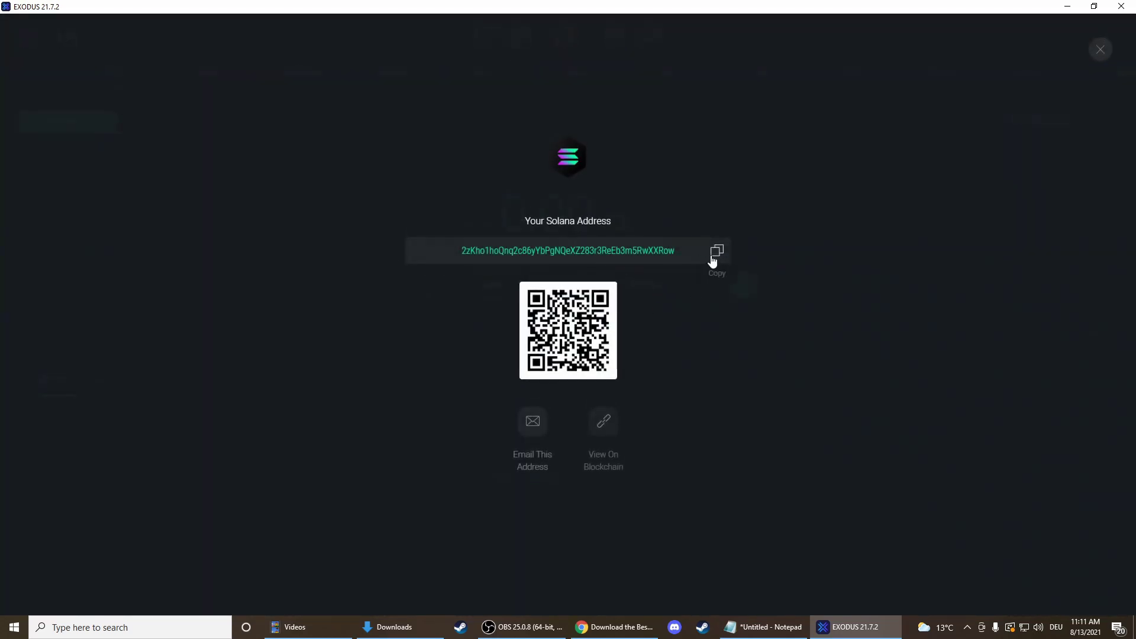
left_click(716, 255)
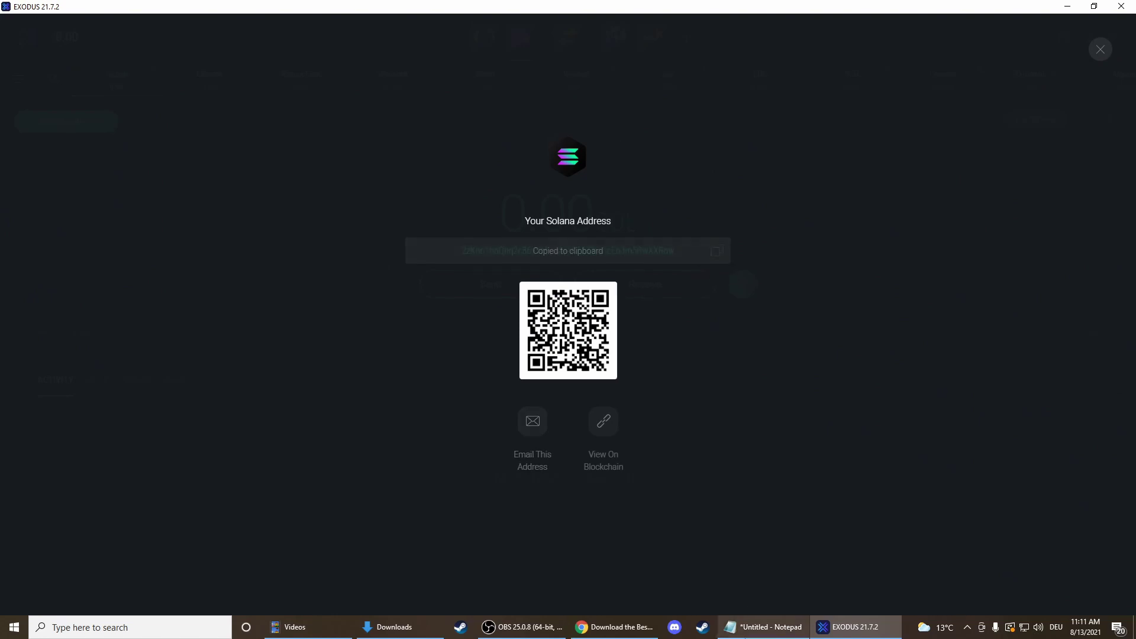
left_click(764, 628)
left_click(61, 86)
Paste the Solana address on its own line and select the mega.nz program link.
key("ctrl+v")
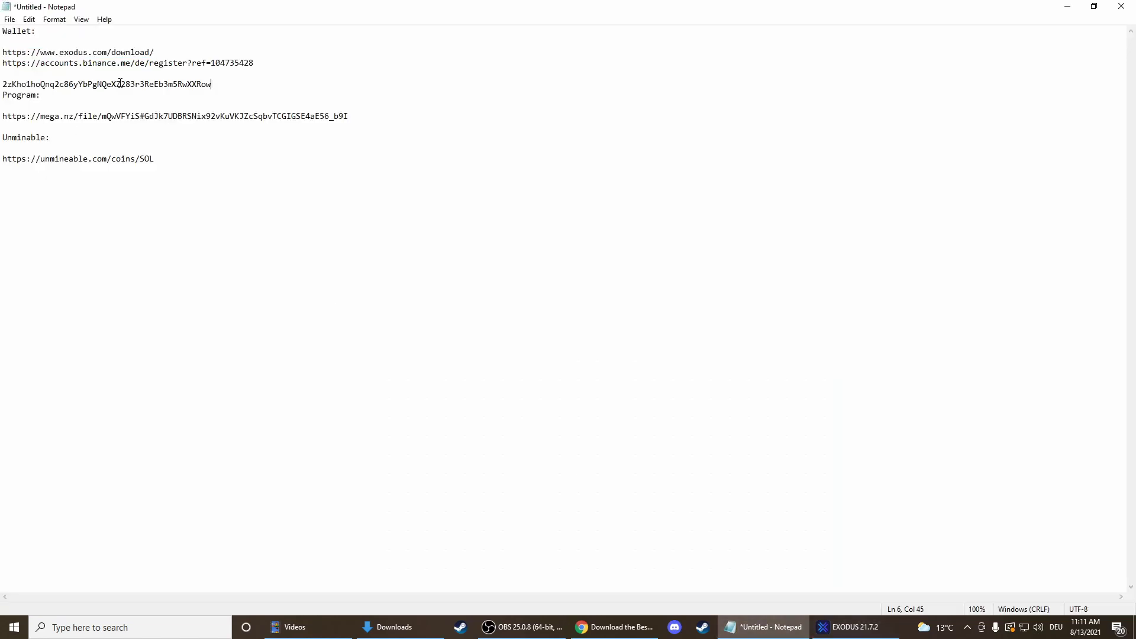
key("Return")
left_click(346, 199)
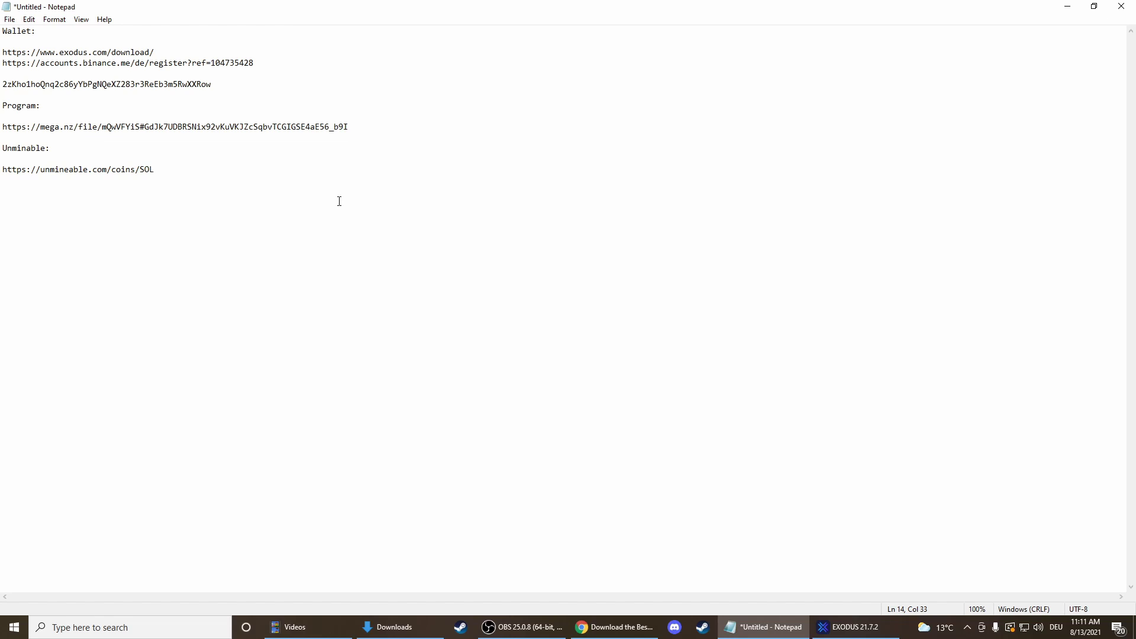
left_click_drag(56, 140, 2, 129)
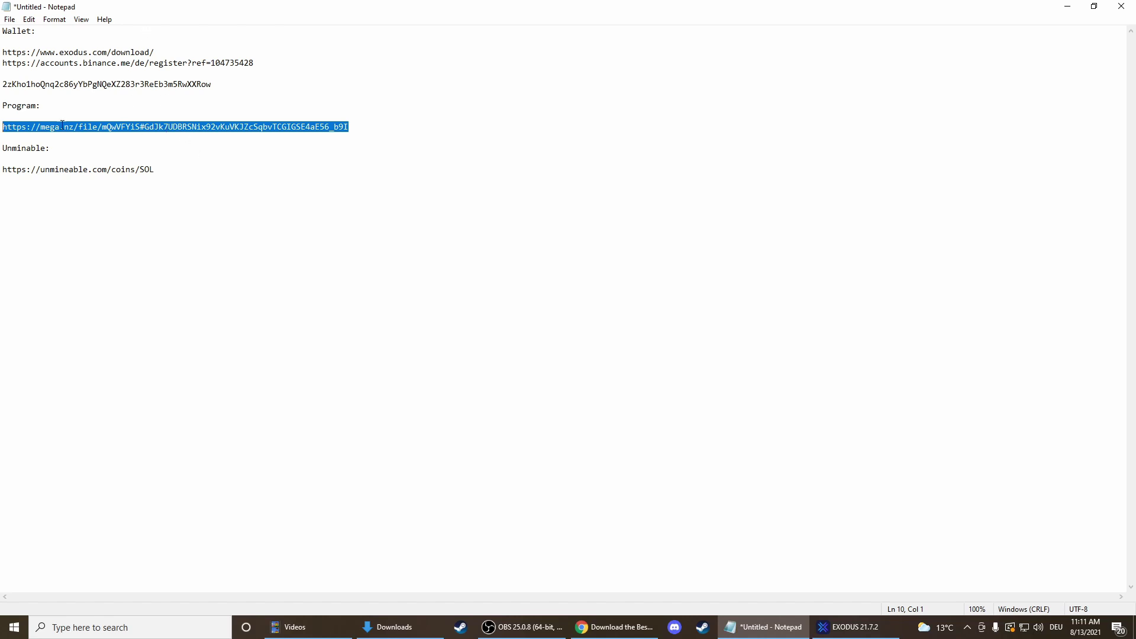
Open the mega.nz link in a new Chrome tab and download Solana.zip.
left_click(614, 627)
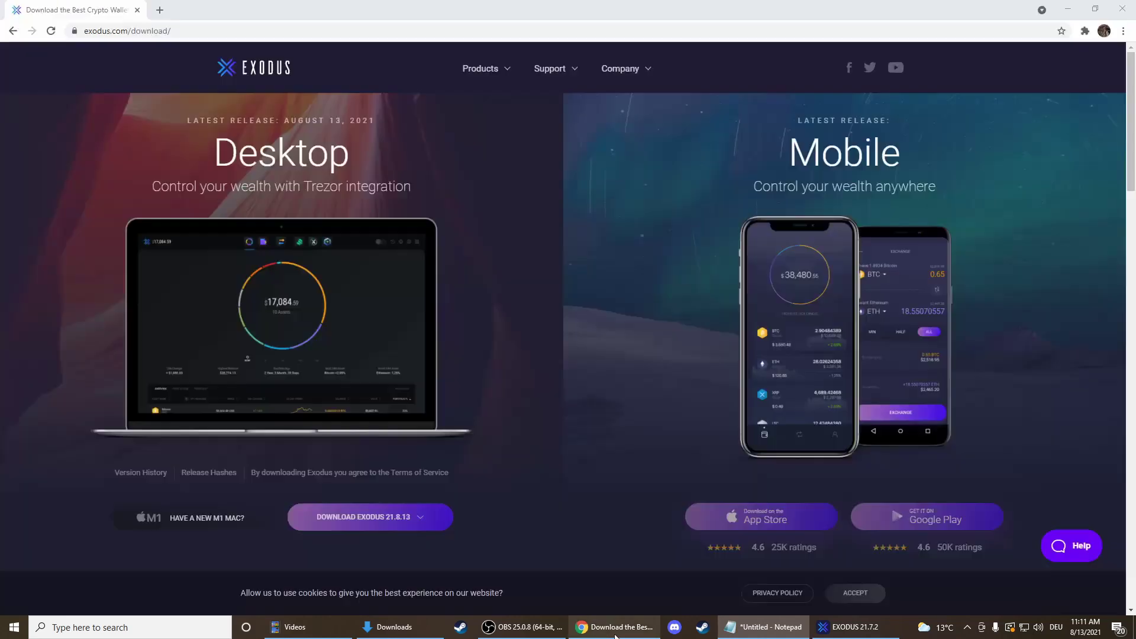
left_click(159, 10)
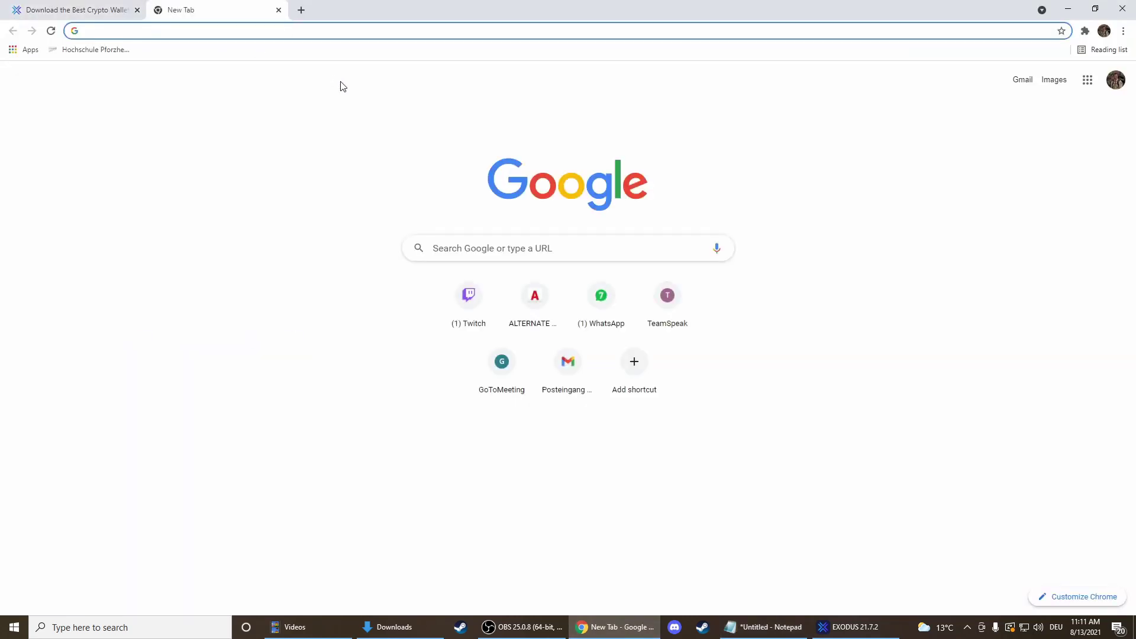
key("ctrl+v")
key("Return")
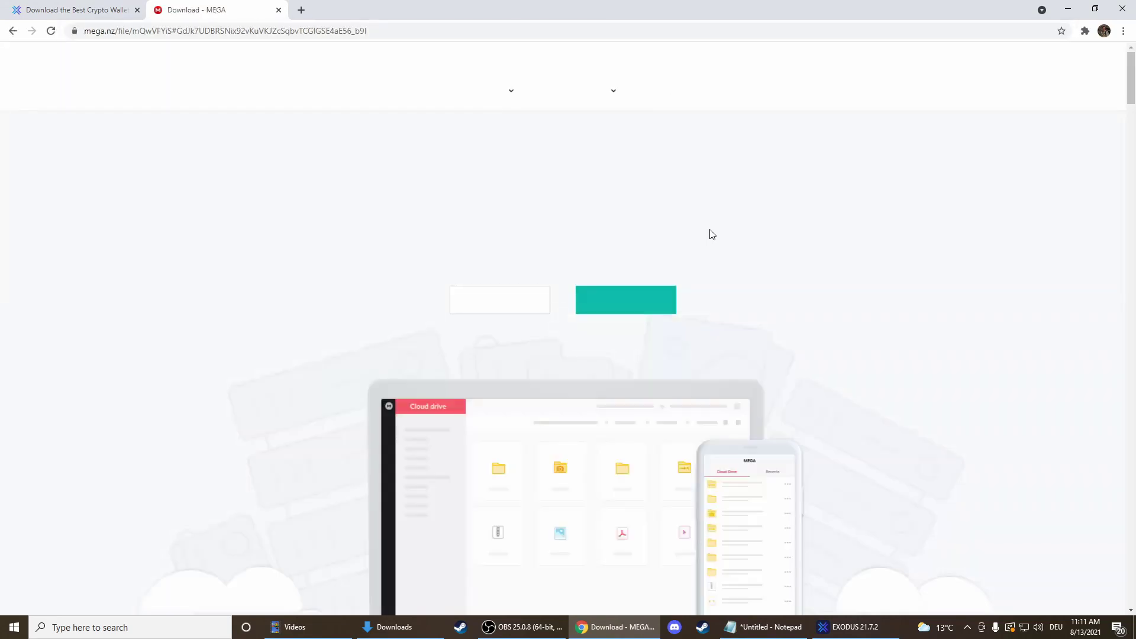
left_click(705, 234)
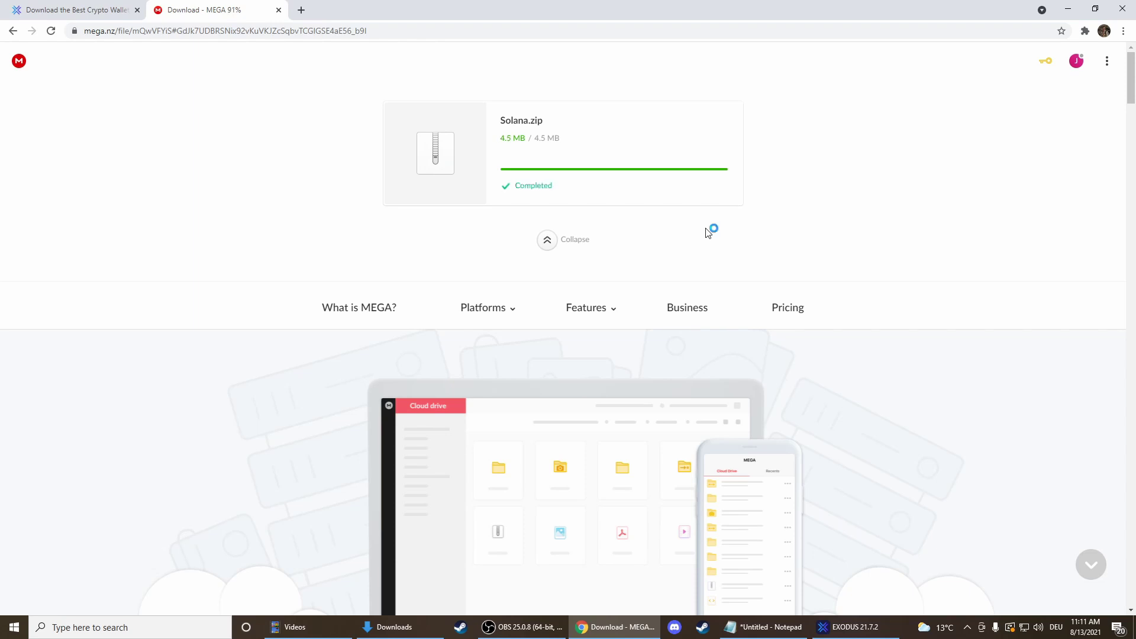
Extract Solana.zip in Downloads to a Solana folder, open it and select start.bat.
left_click(392, 628)
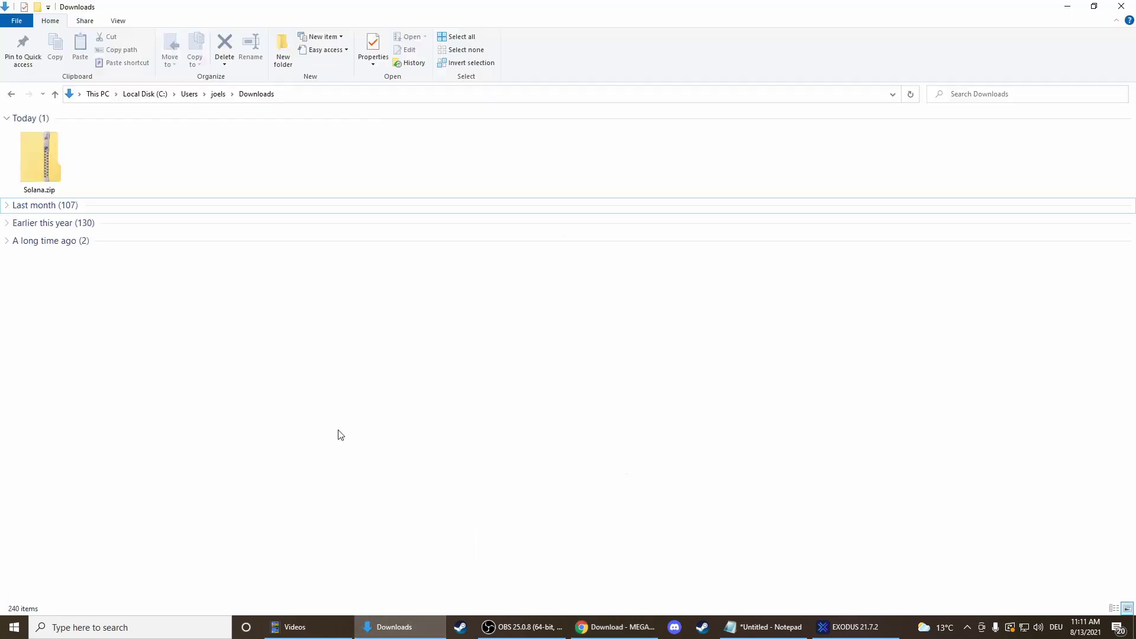
right_click(37, 161)
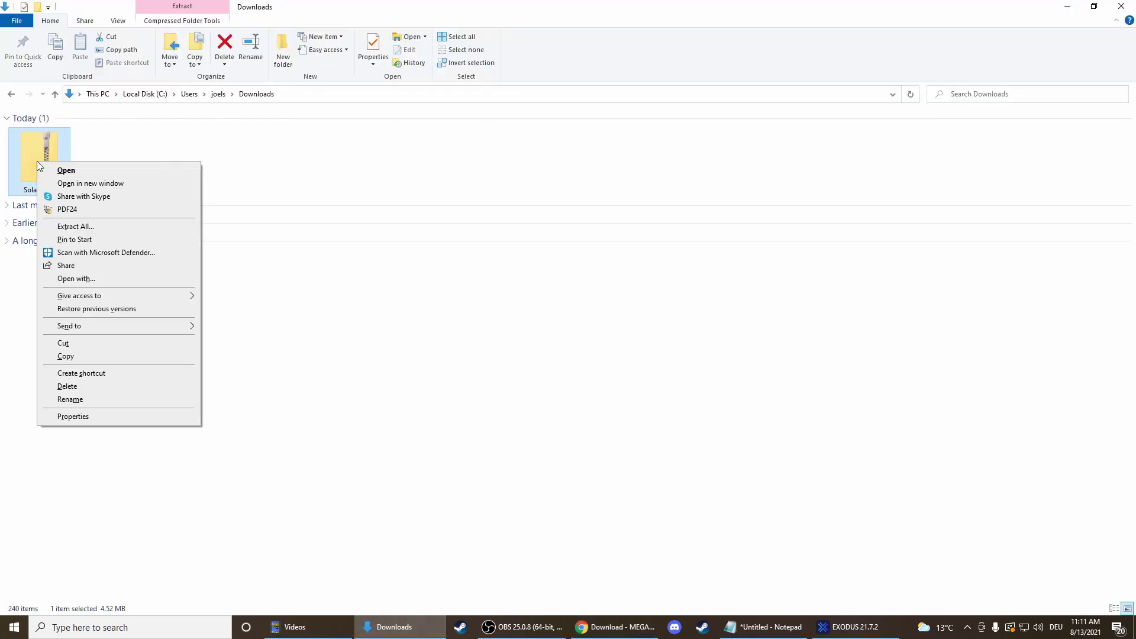
left_click(102, 226)
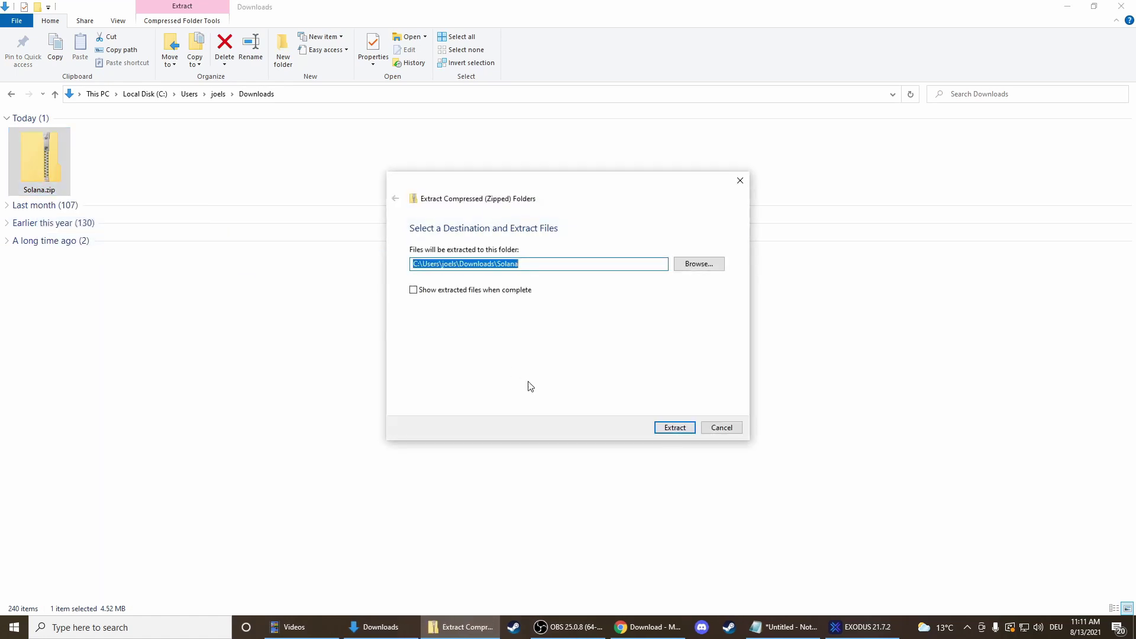
left_click(675, 428)
left_click(108, 179)
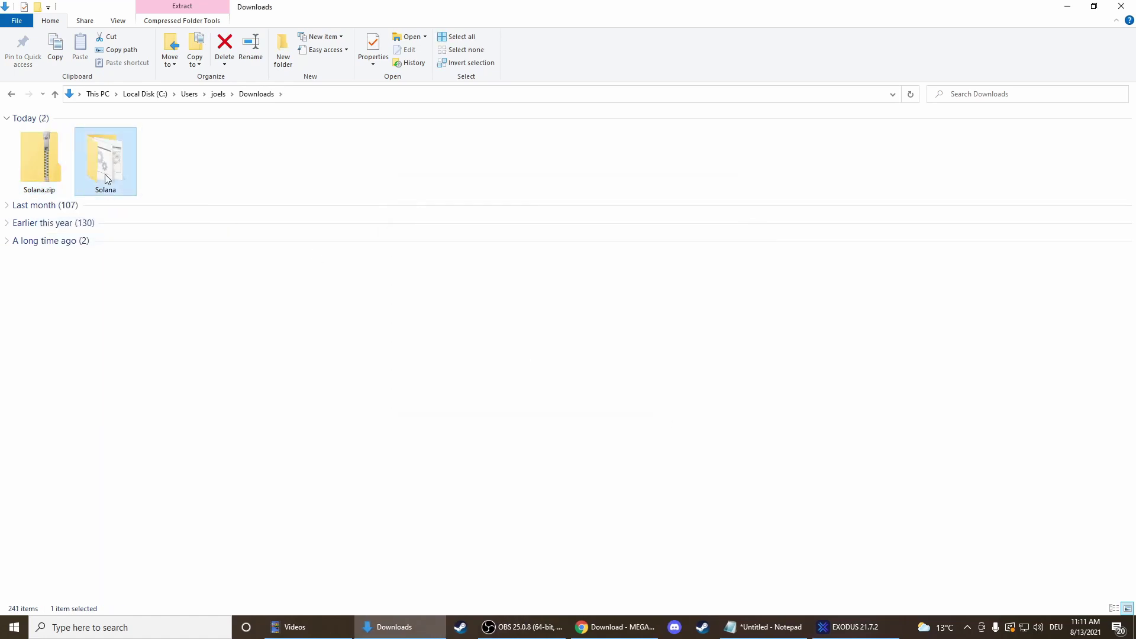
double_click(107, 179)
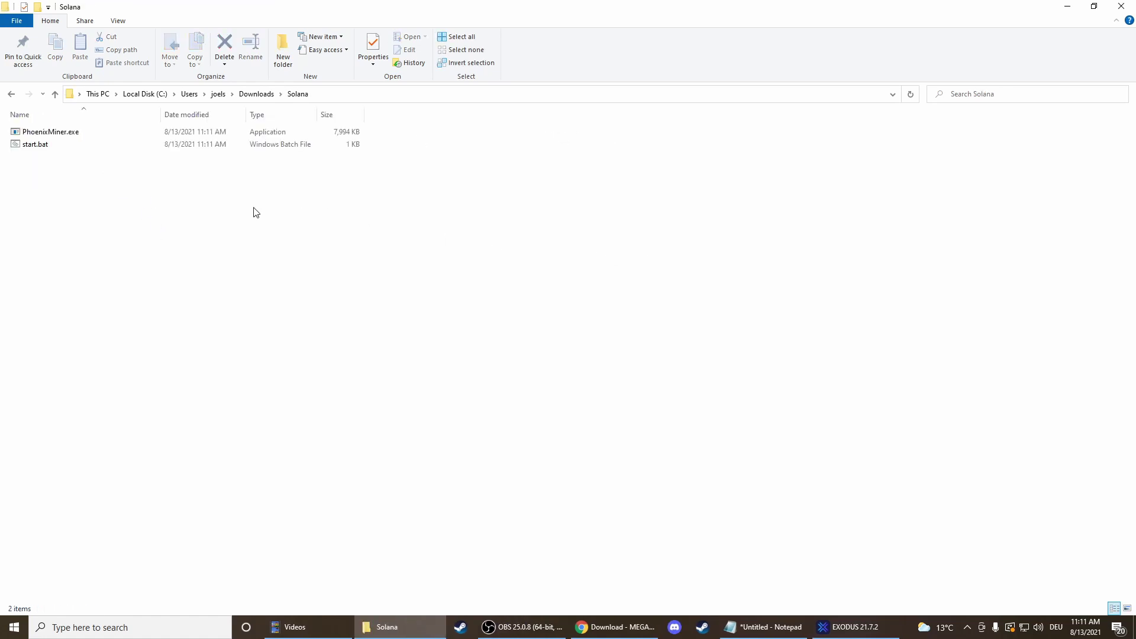
left_click(72, 148)
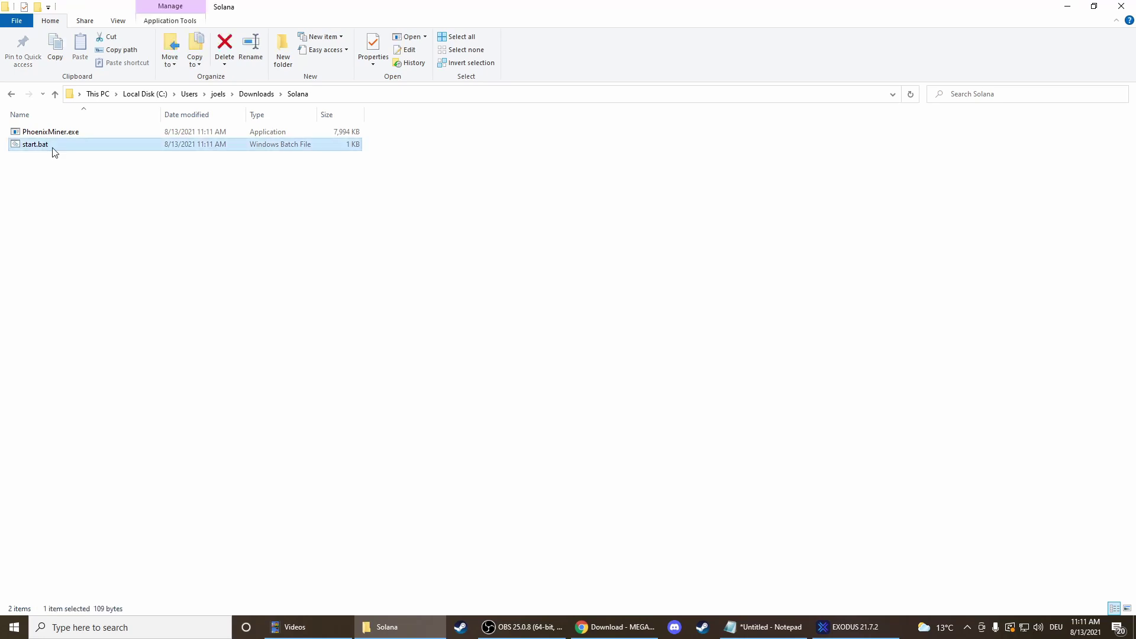
Open start.bat for editing in Notepad, allowing it past the security warning.
right_click(56, 148)
left_click(103, 171)
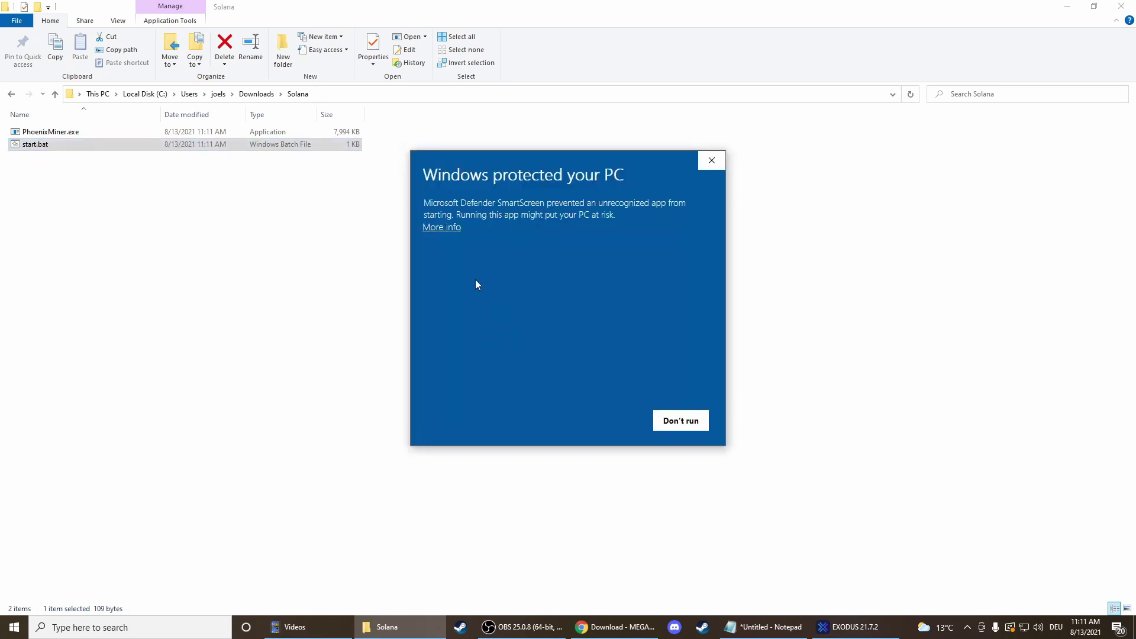
left_click(442, 228)
left_click(606, 421)
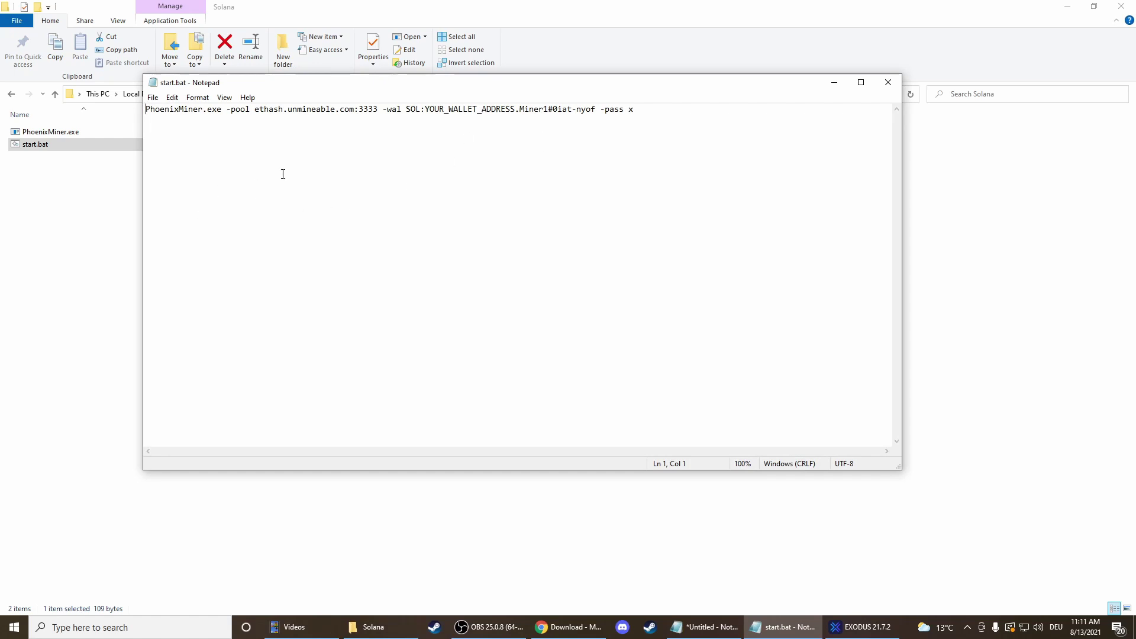
Replace the YOUR_WALLET_ADDRESS placeholder with the Solana address copied from the notes.
left_click_drag(425, 110, 516, 110)
left_click(704, 627)
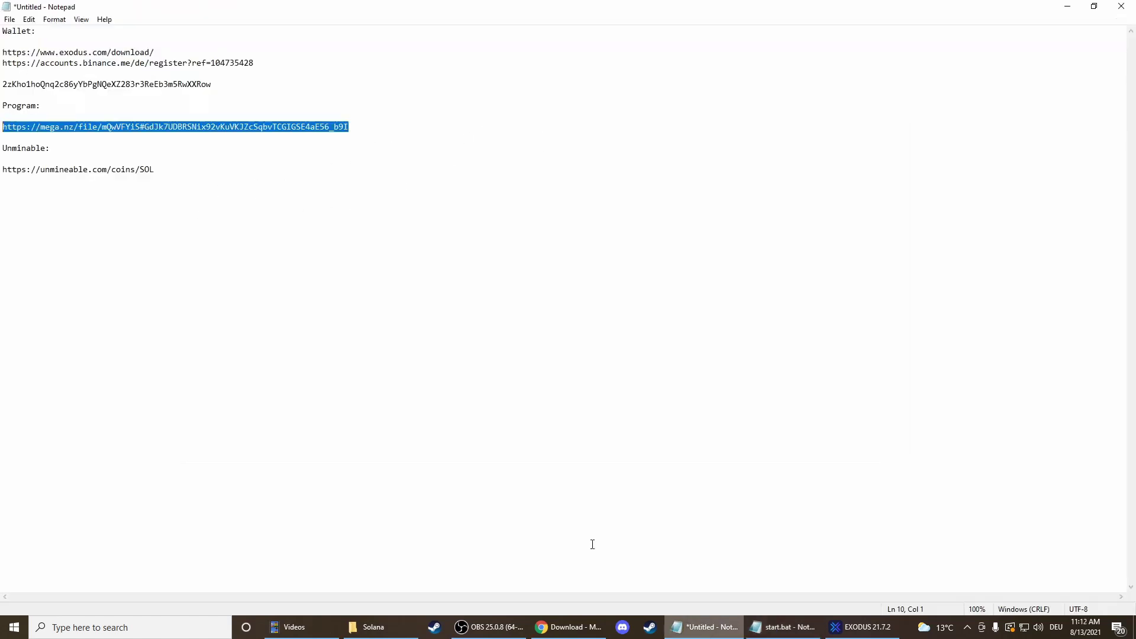
left_click(107, 170)
left_click_drag(212, 86, 2, 86)
key("ctrl+c")
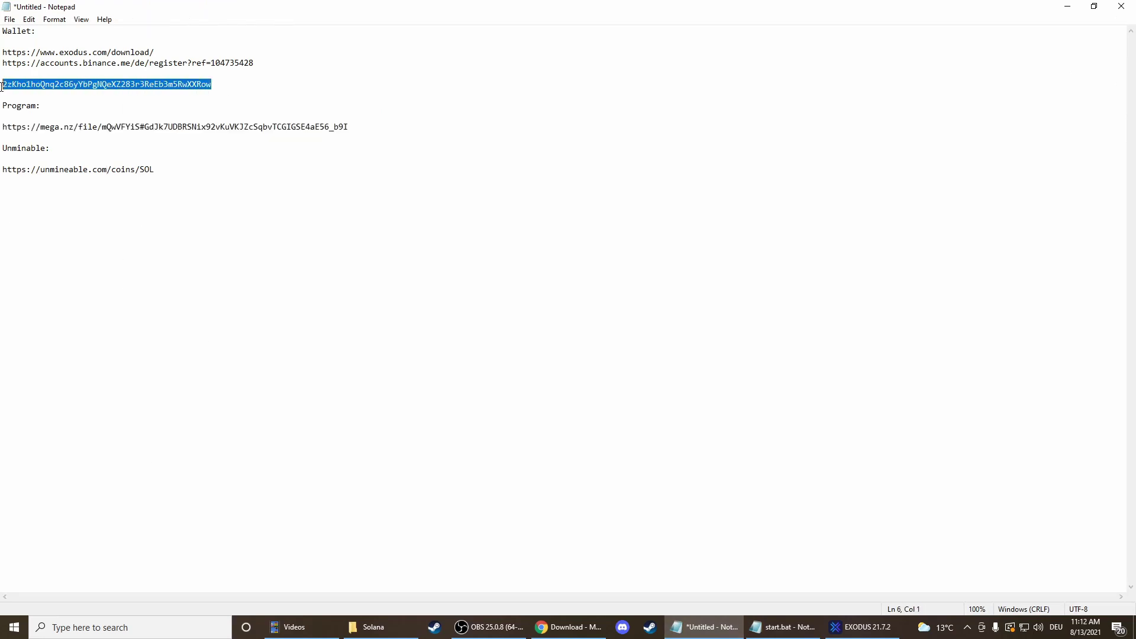
left_click(781, 627)
left_click(480, 226)
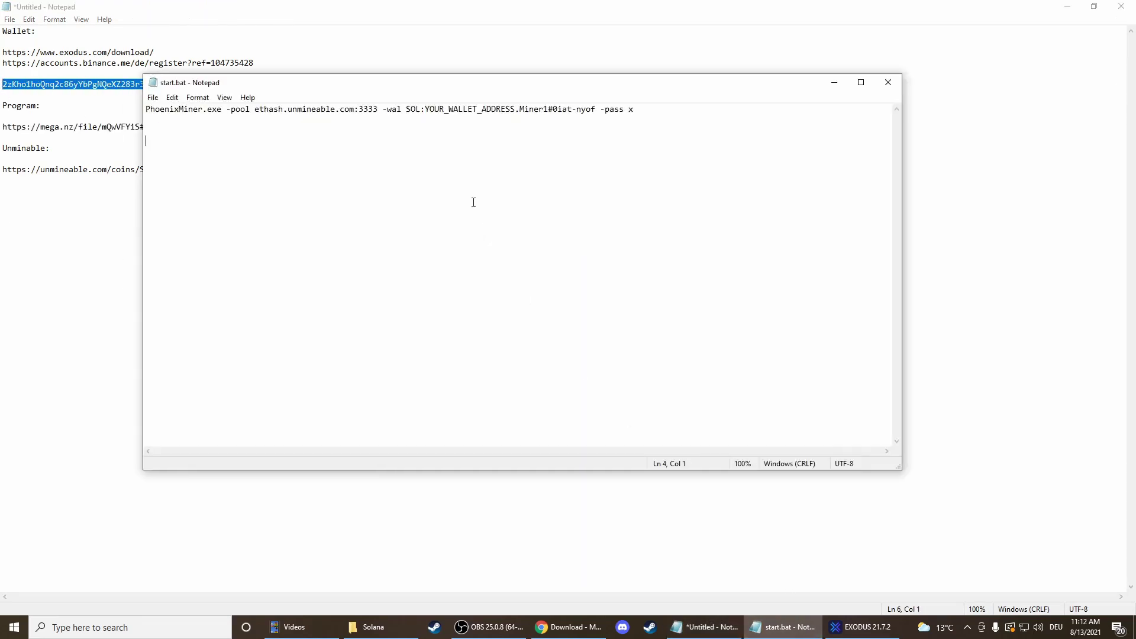
left_click_drag(425, 111, 516, 109)
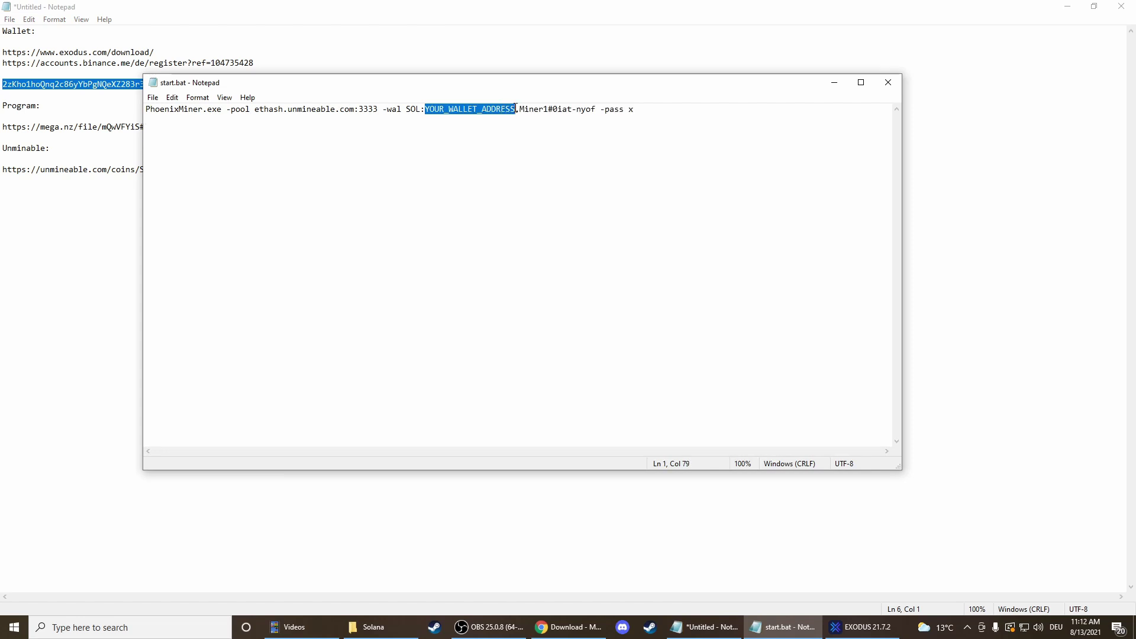
key("ctrl+v")
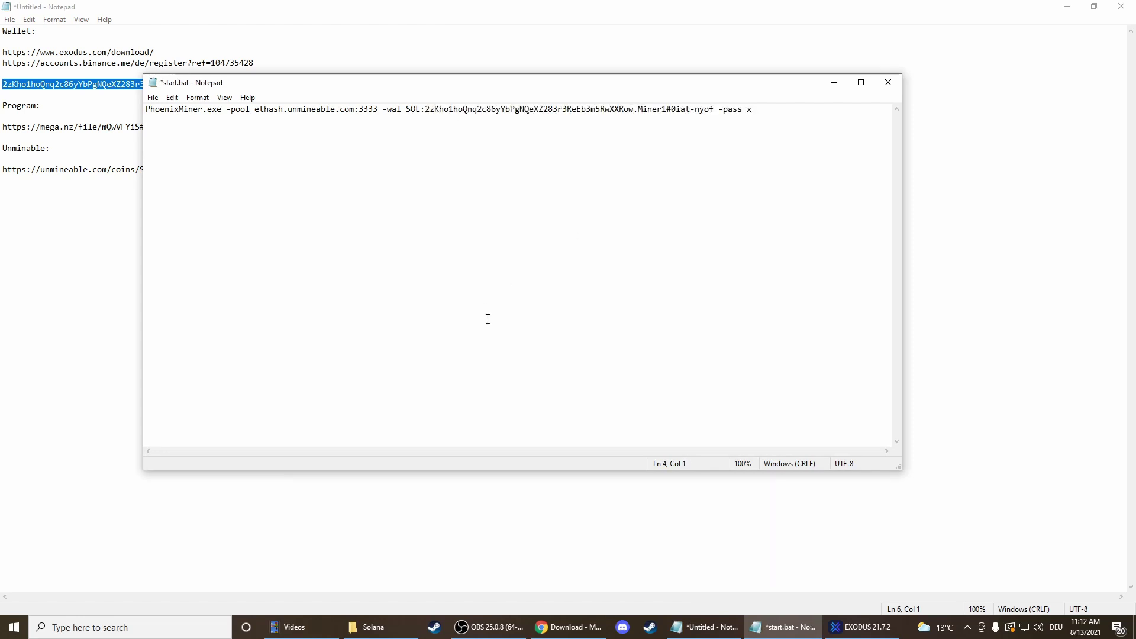
Save the file as start.bat with type All Files, replacing the existing file.
left_click(153, 97)
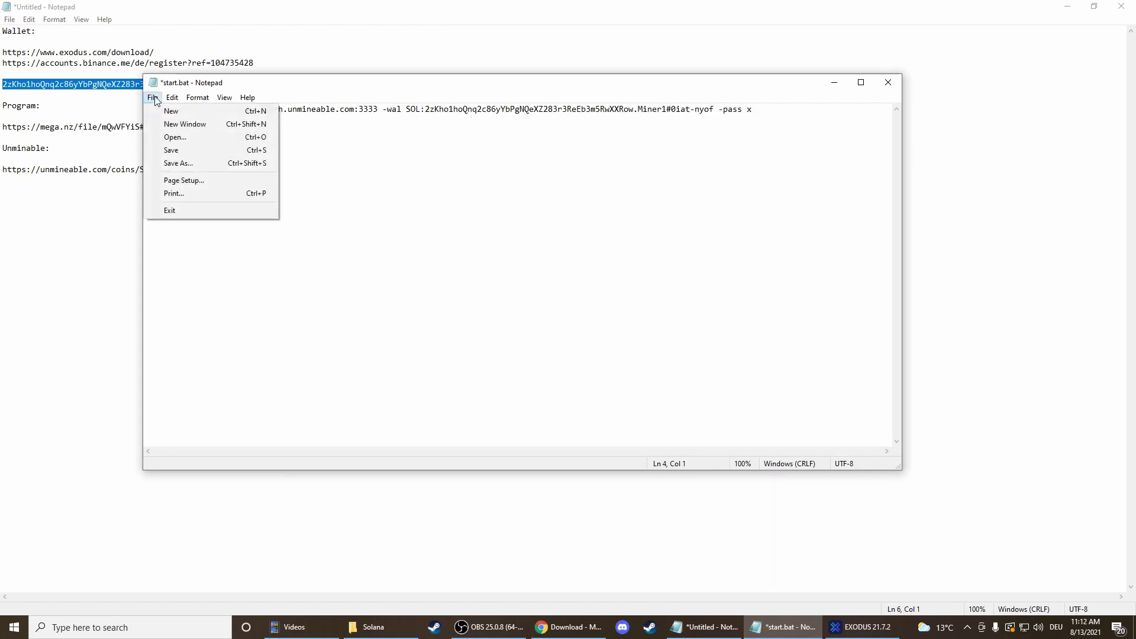
left_click(196, 163)
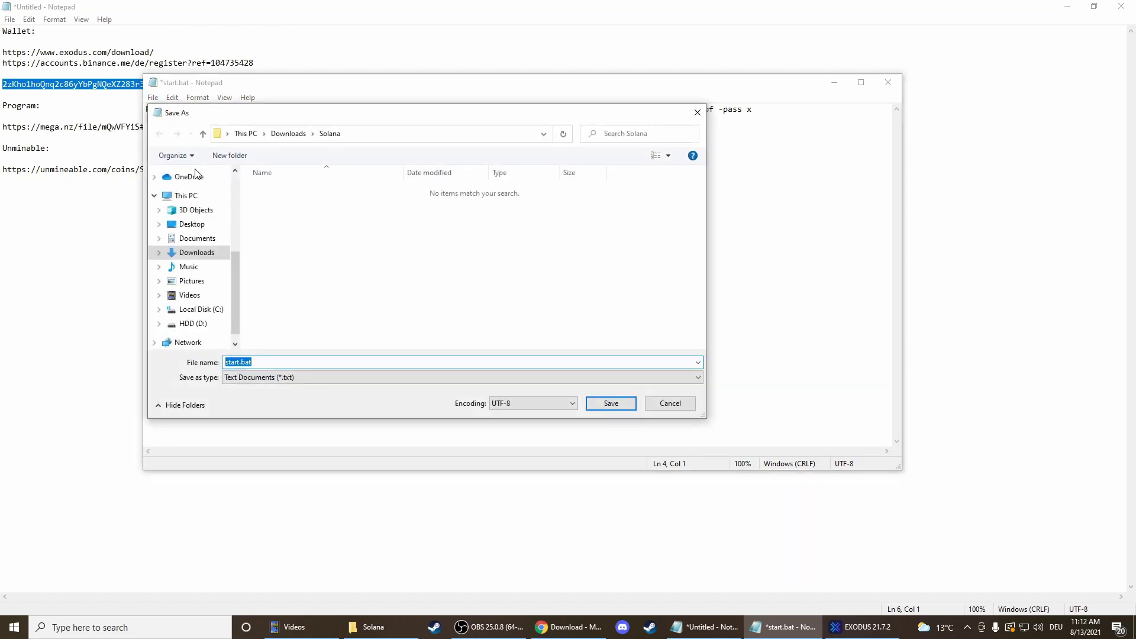
left_click(266, 377)
left_click(255, 397)
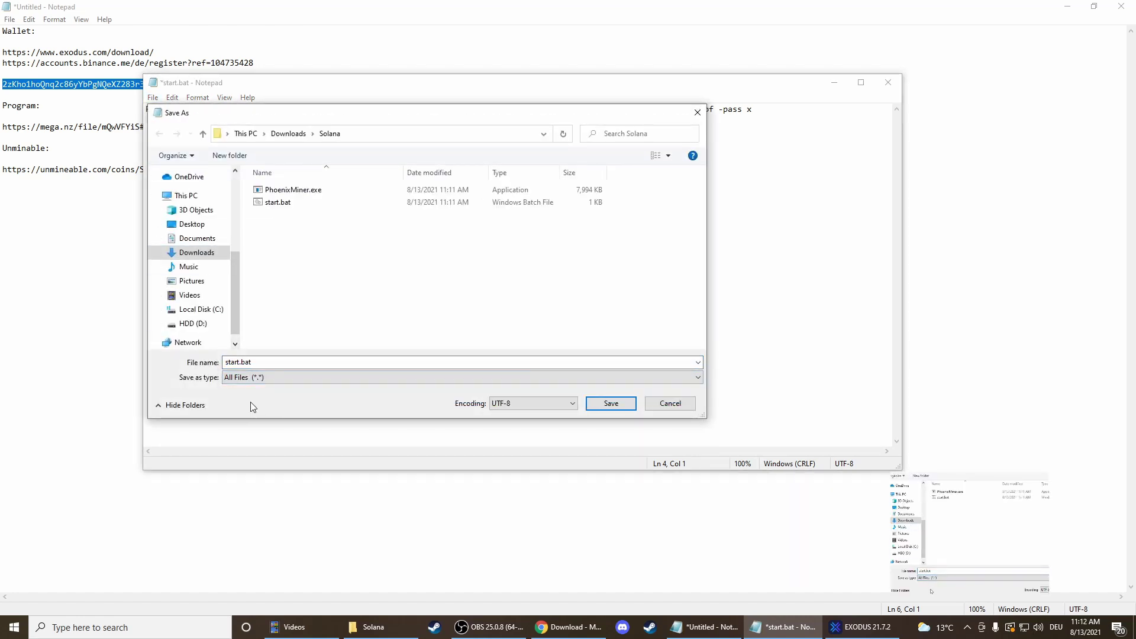
left_click(611, 403)
left_click(594, 314)
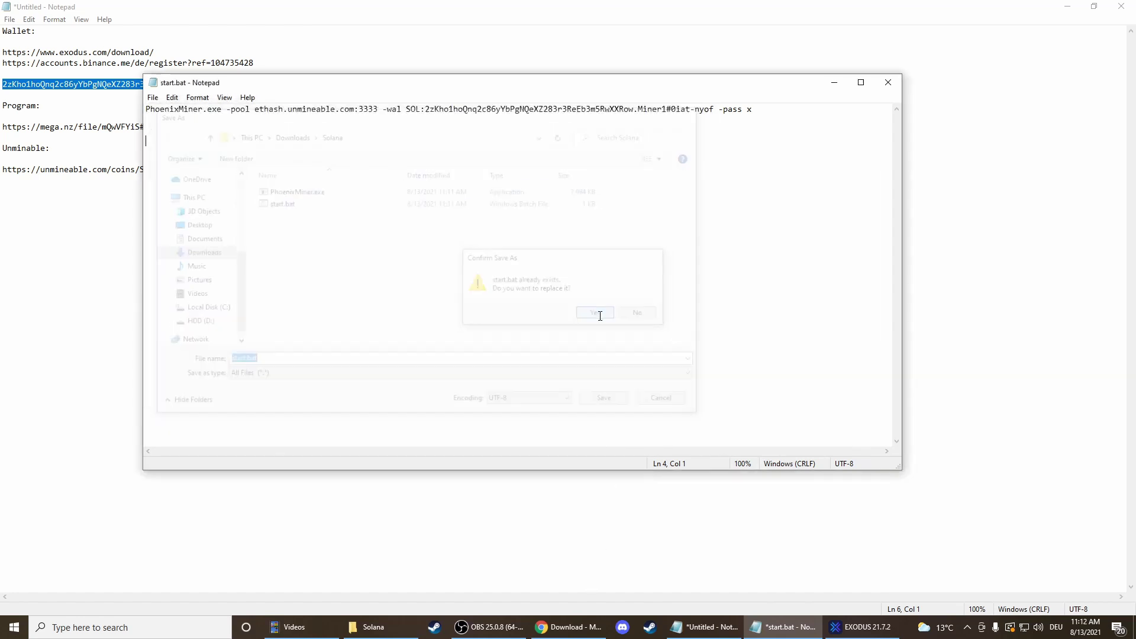
Close the edited start.bat and run it from the Solana folder to launch PhoenixMiner.
left_click(888, 83)
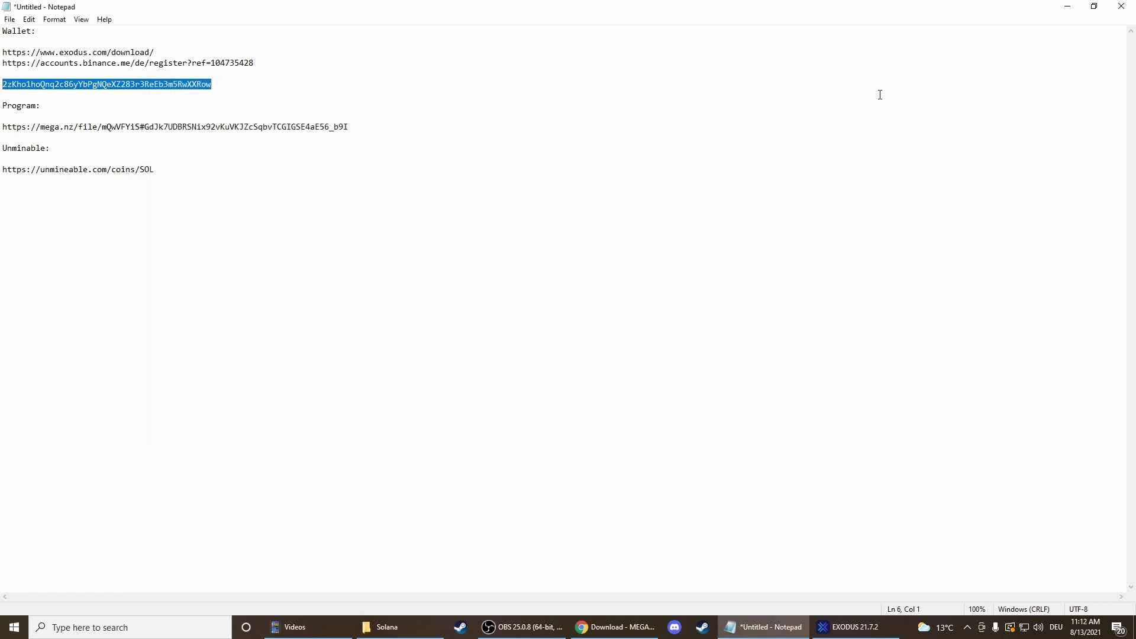
left_click(624, 225)
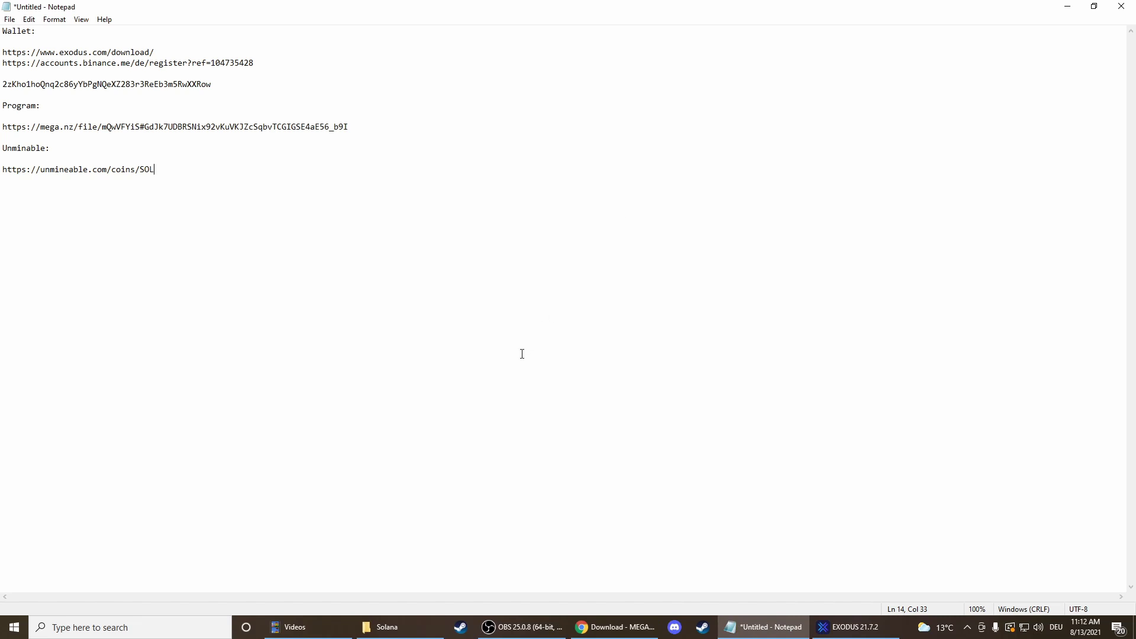
left_click(418, 629)
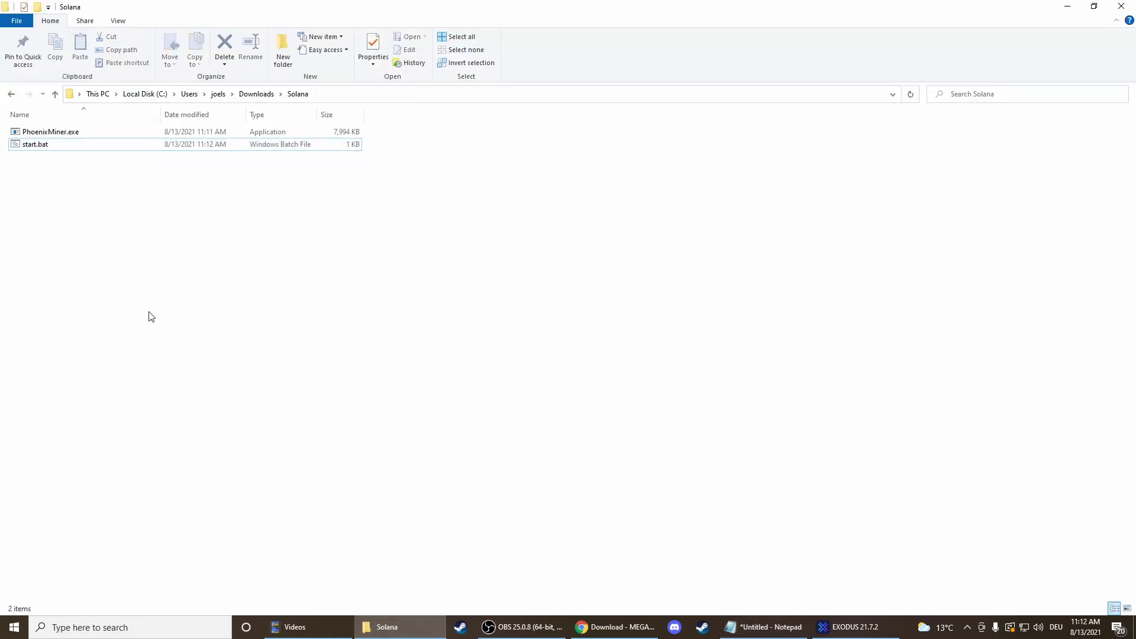
double_click(41, 146)
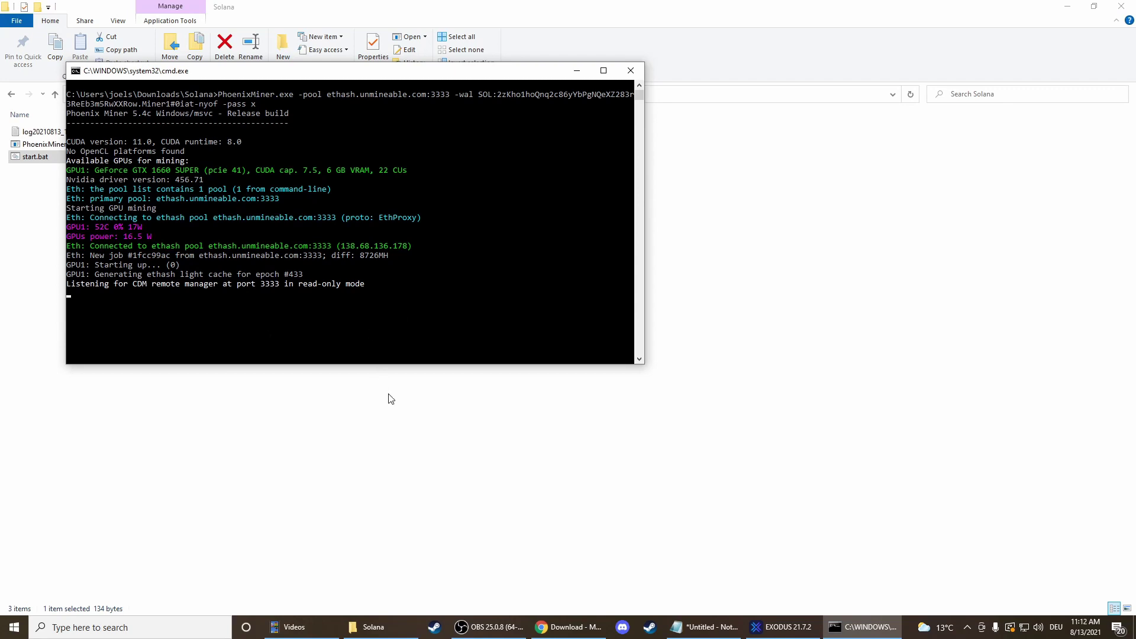
left_click(375, 467)
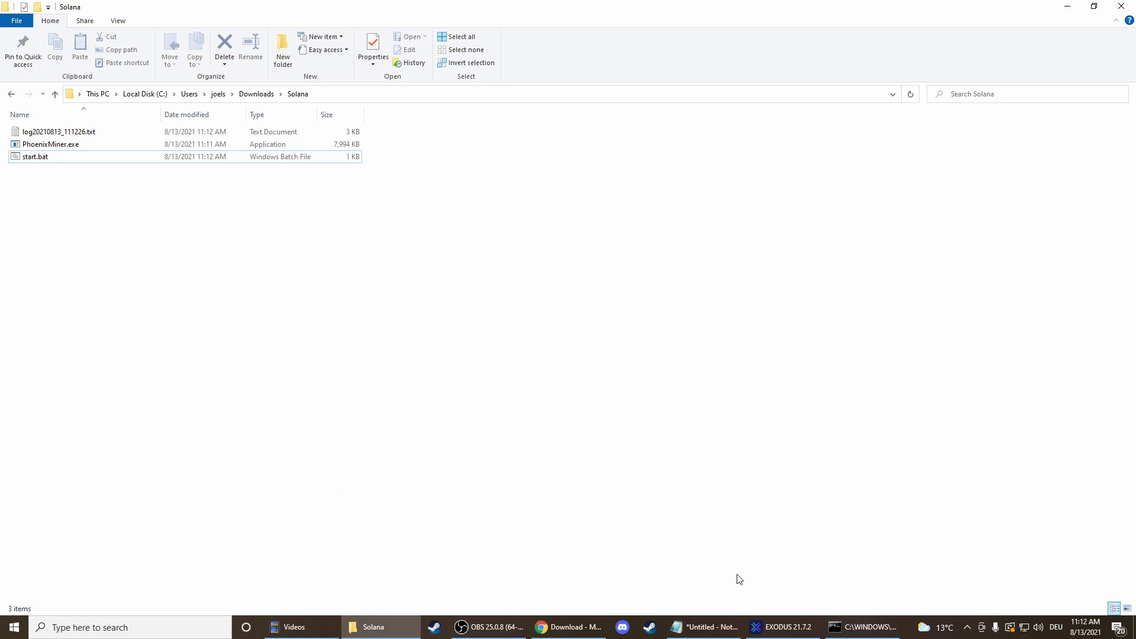
Open the unmineable.com/coins/SOL link from the notes in a new Chrome tab.
left_click(704, 627)
left_click_drag(164, 170, 23, 178)
key("ctrl+c")
left_click(567, 627)
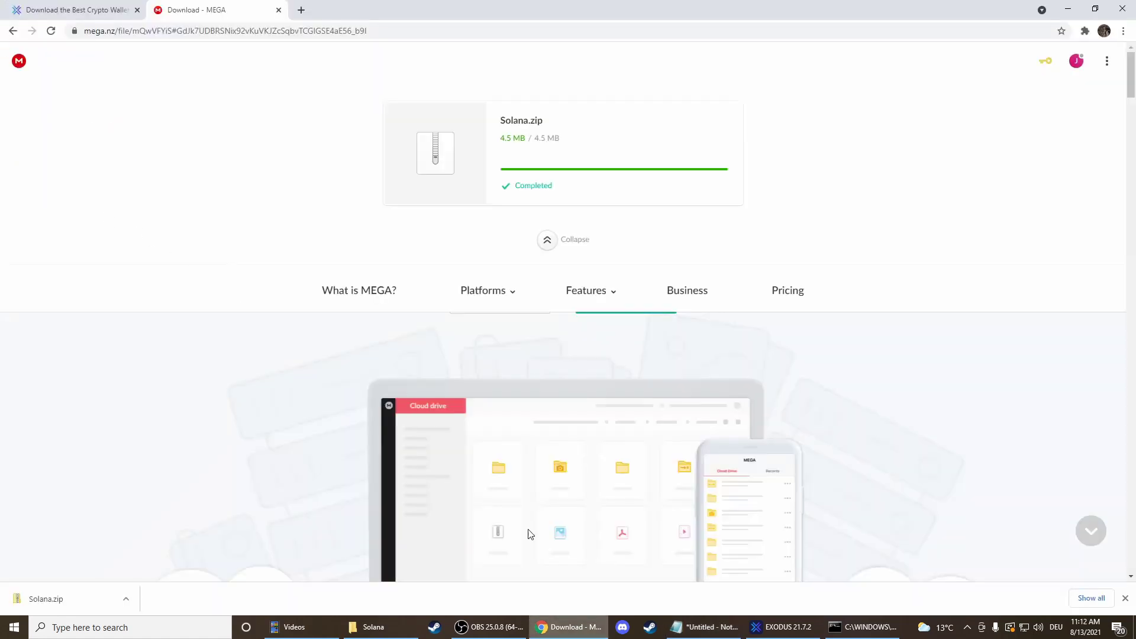
left_click(300, 10)
key("ctrl+v")
key("Return")
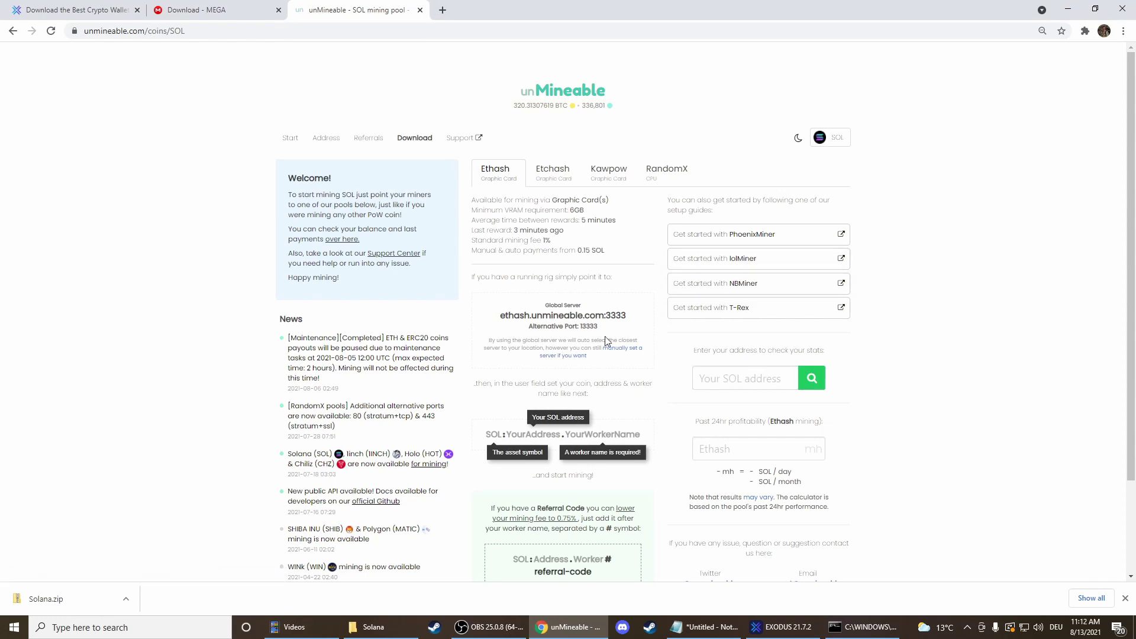
Click the stats address field, then copy the Solana wallet address from the notes.
scroll(605, 340, "down", 1)
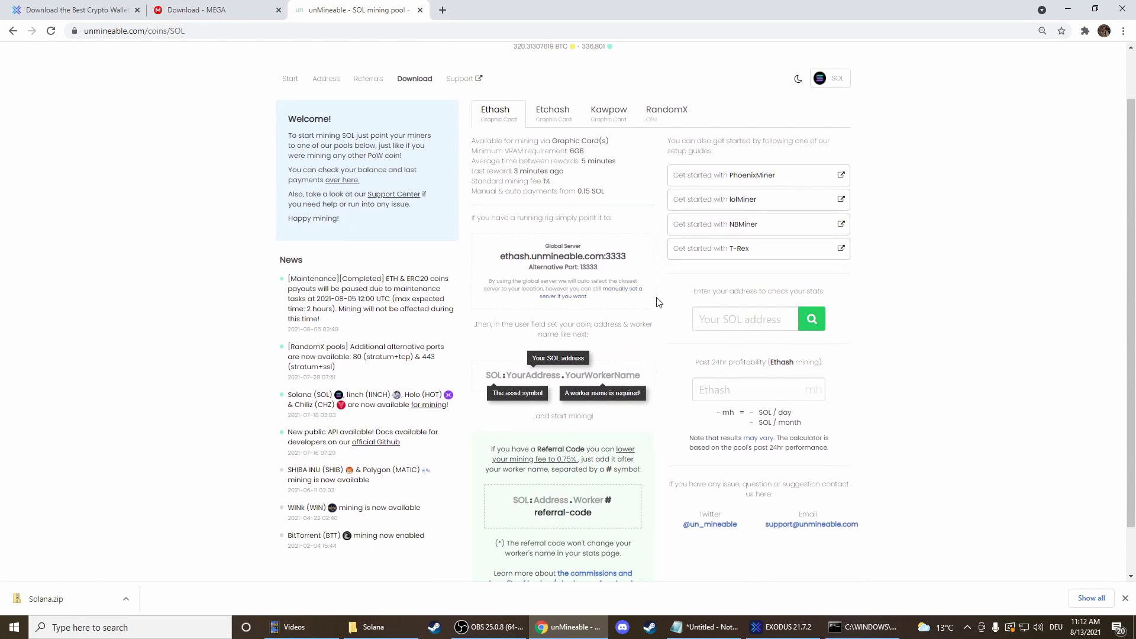
left_click(700, 322)
left_click(799, 633)
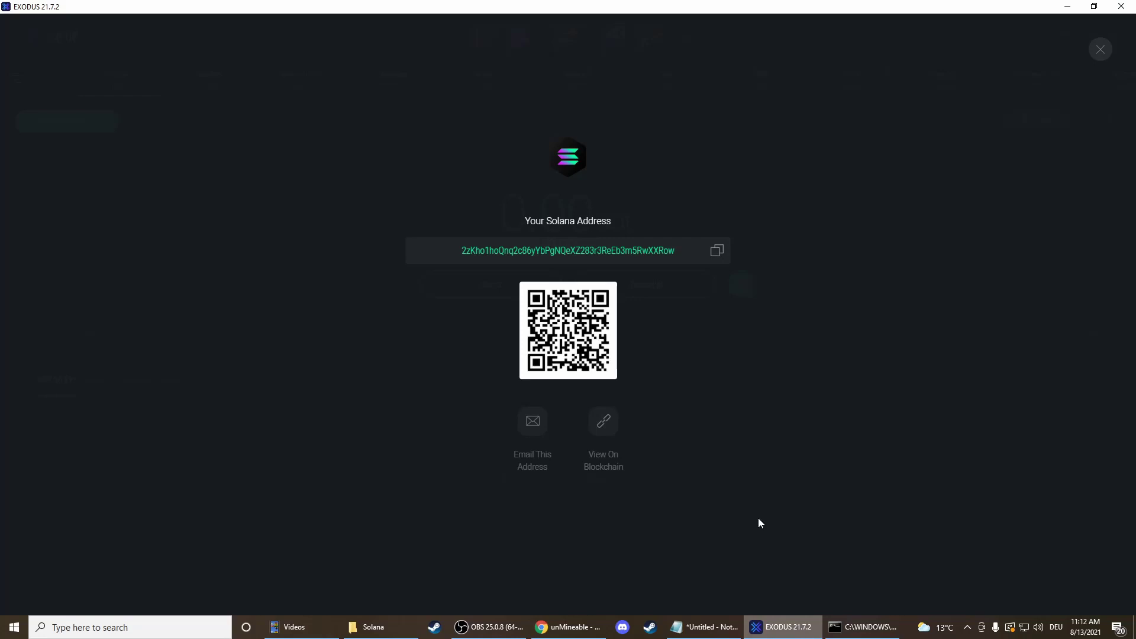
left_click(781, 627)
left_click(704, 627)
left_click(190, 101)
left_click_drag(214, 85, 2, 76)
key("ctrl+c")
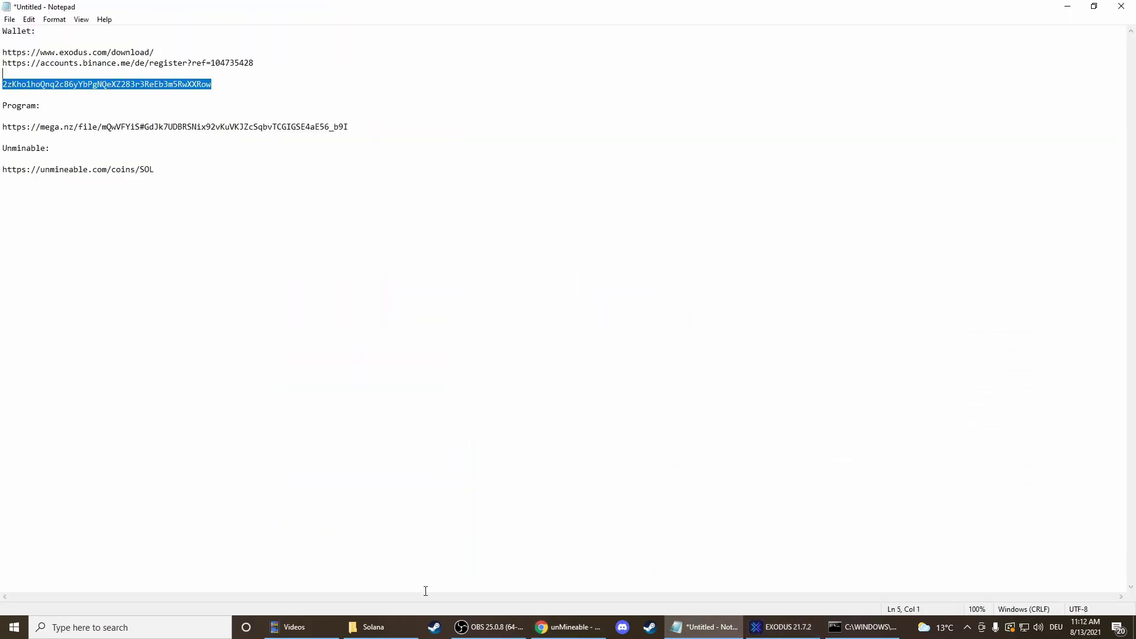
left_click(568, 627)
Paste the Solana address into the stats field and look up its stats.
left_click(734, 320)
key("ctrl+v")
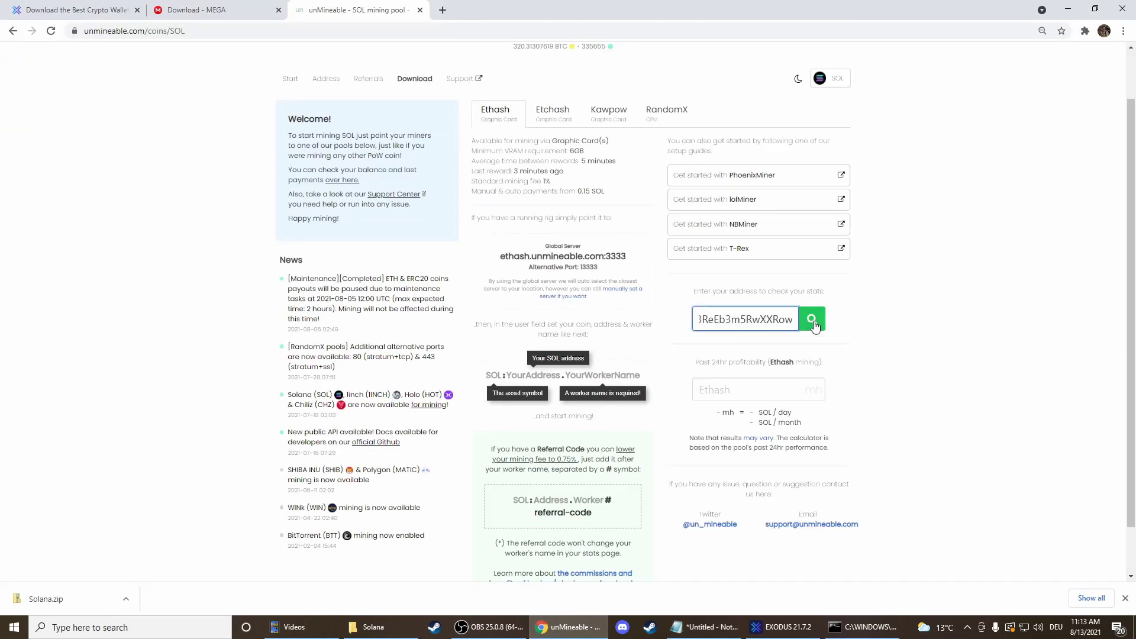
left_click(811, 320)
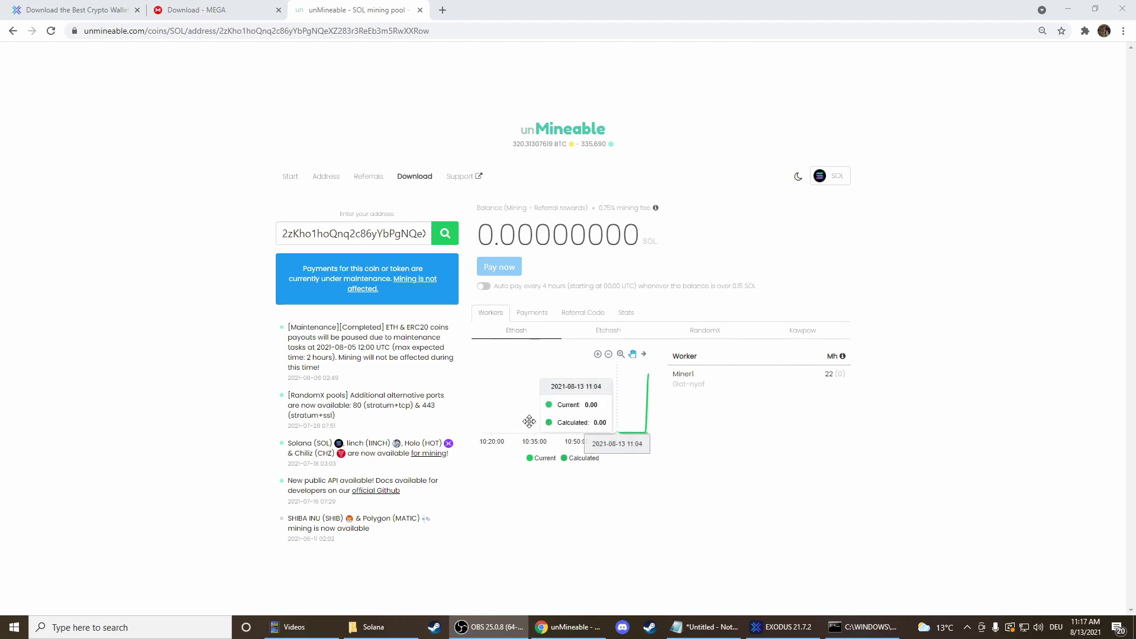
Check the 0.00000000 SOL balance and reload the page to refresh the worker chart.
mouse_move(645, 424)
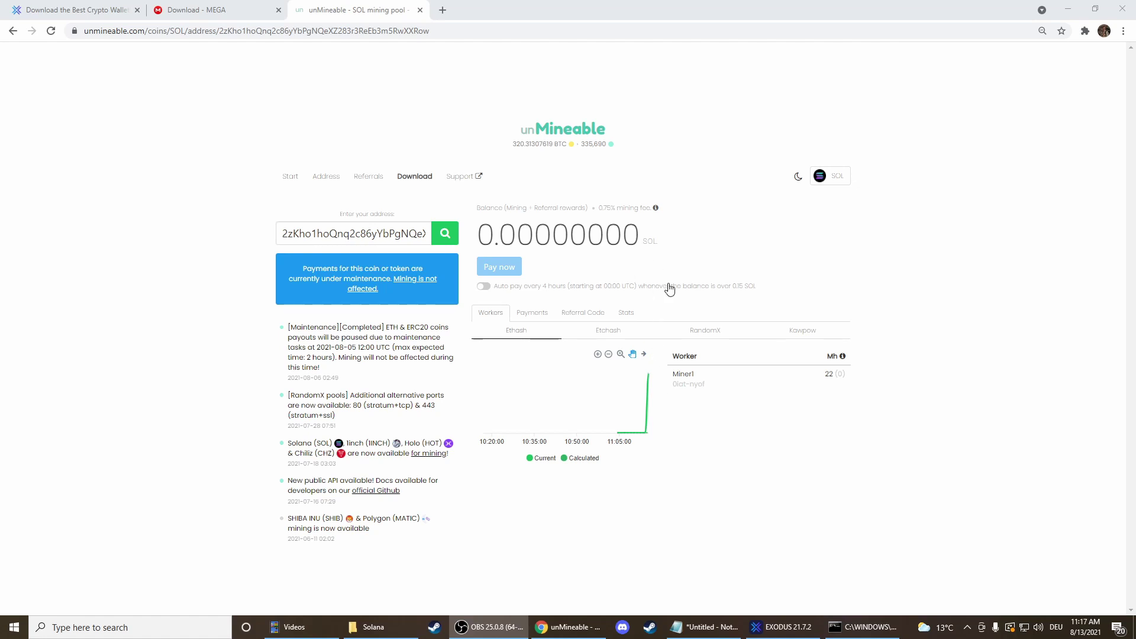
left_click_drag(487, 233, 643, 244)
left_click(673, 251)
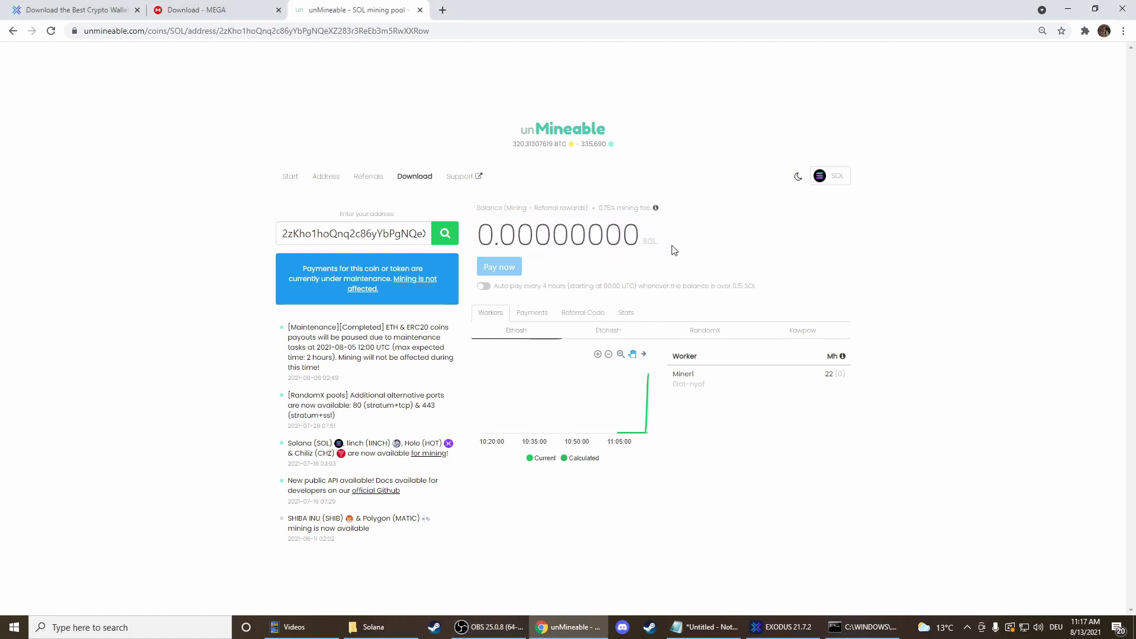
left_click(51, 33)
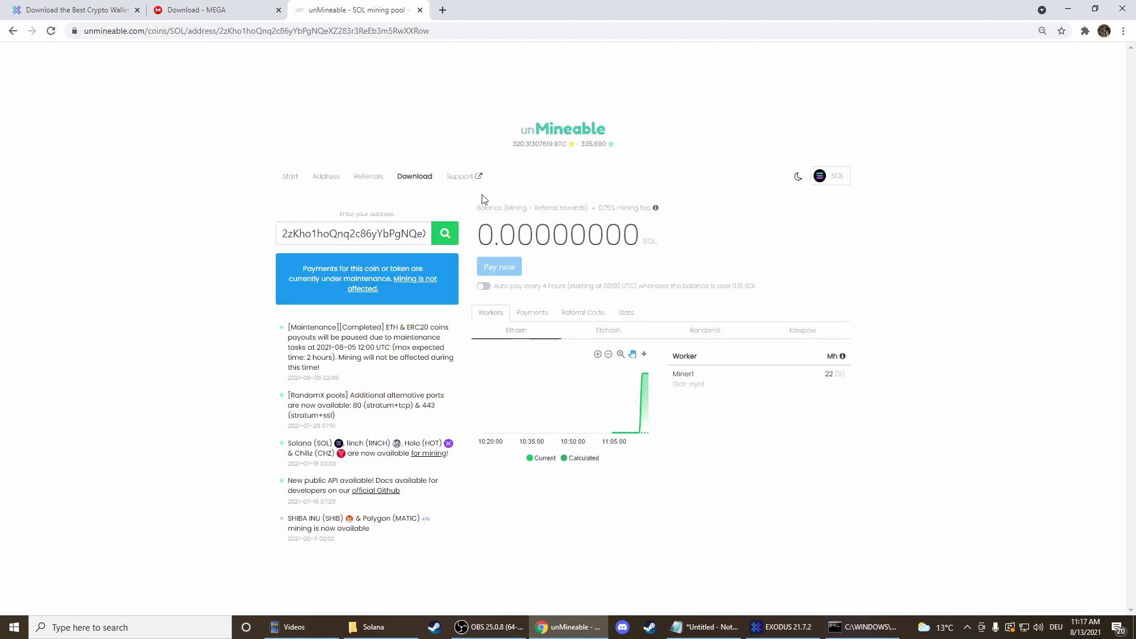
left_click_drag(640, 237, 477, 232)
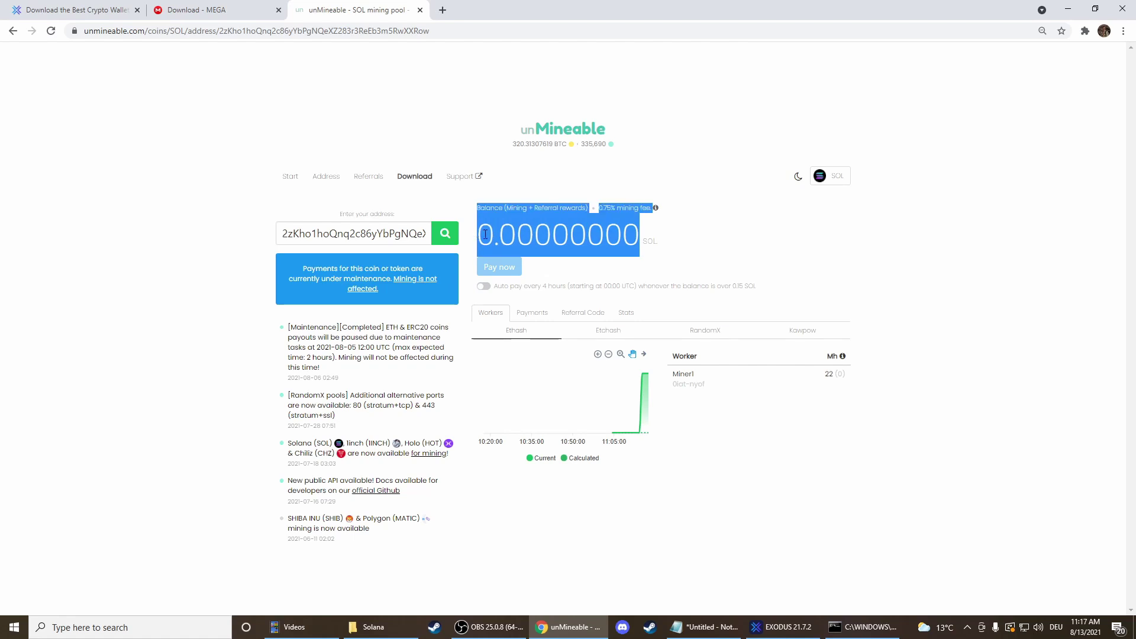
left_click(587, 235)
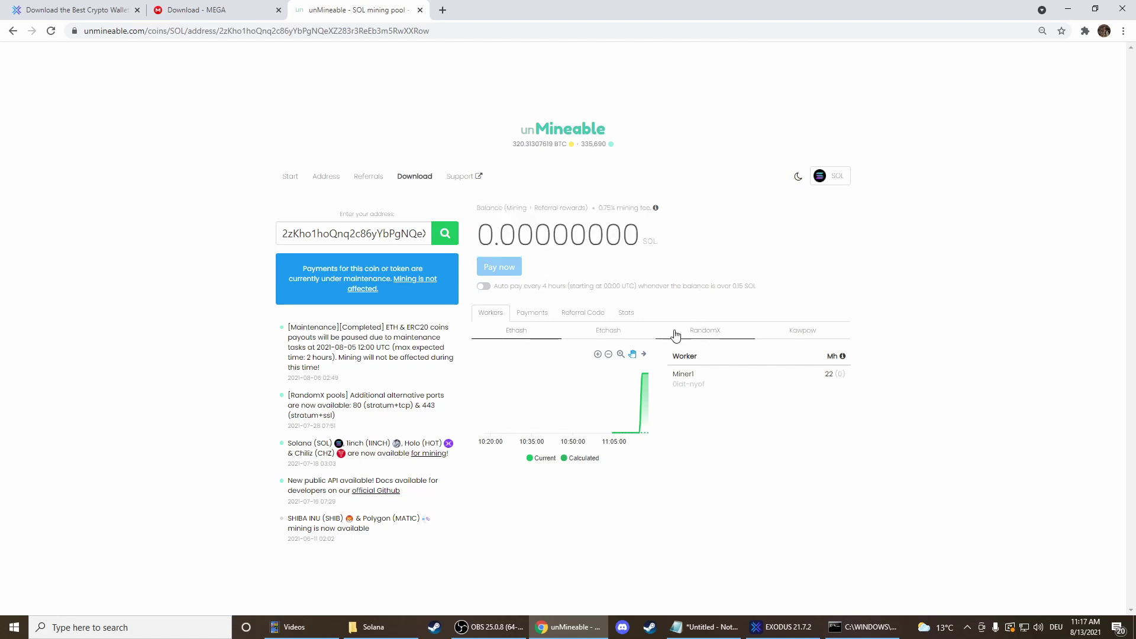
Toggle auto-pay on and back off, checking the 0.15 SOL payout threshold.
left_click_drag(756, 287, 732, 290)
left_click(484, 287)
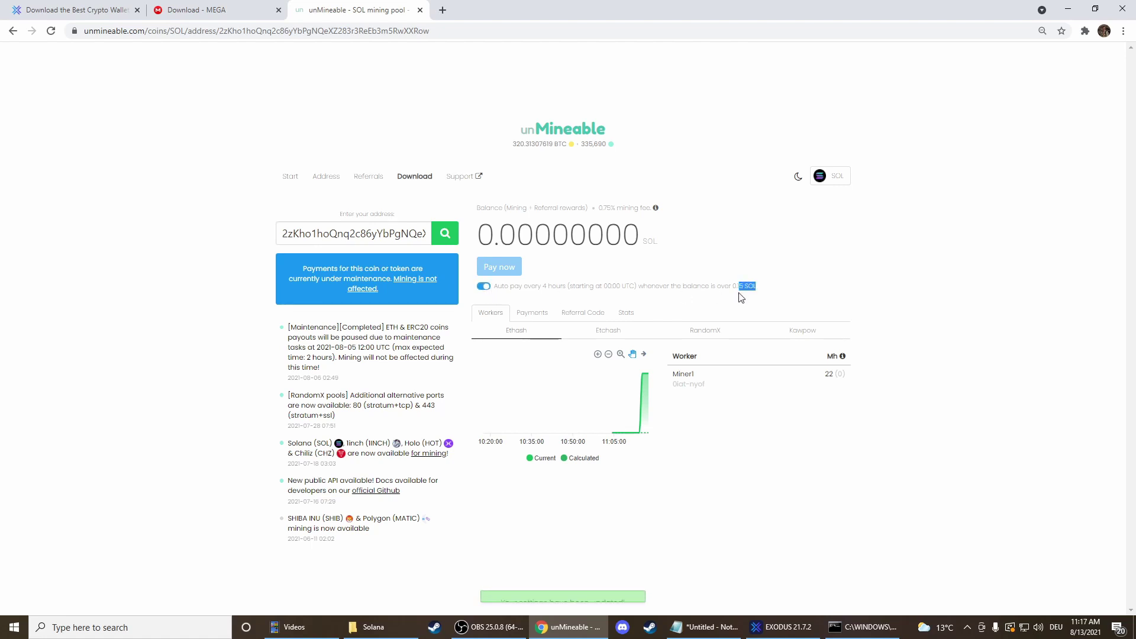
left_click(484, 286)
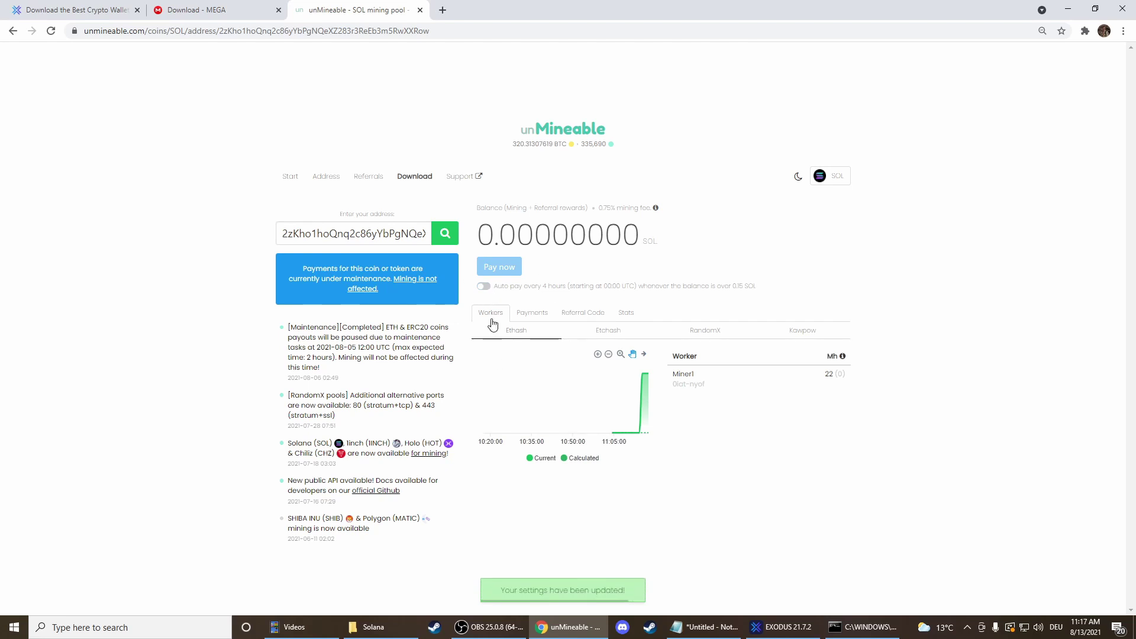
left_click_drag(732, 288, 747, 292)
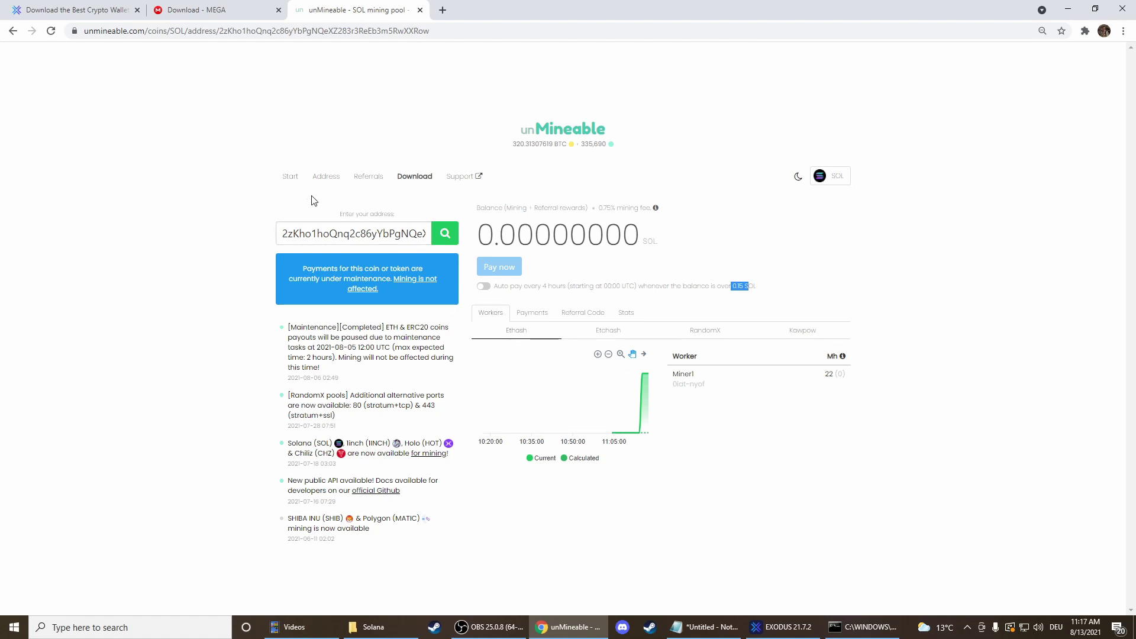
On the unMineable SOL page, calculate 22 mh Ethash earnings: 0.03415755 SOL/day, 1.02472663 SOL/month.
left_click(290, 176)
left_click(750, 451)
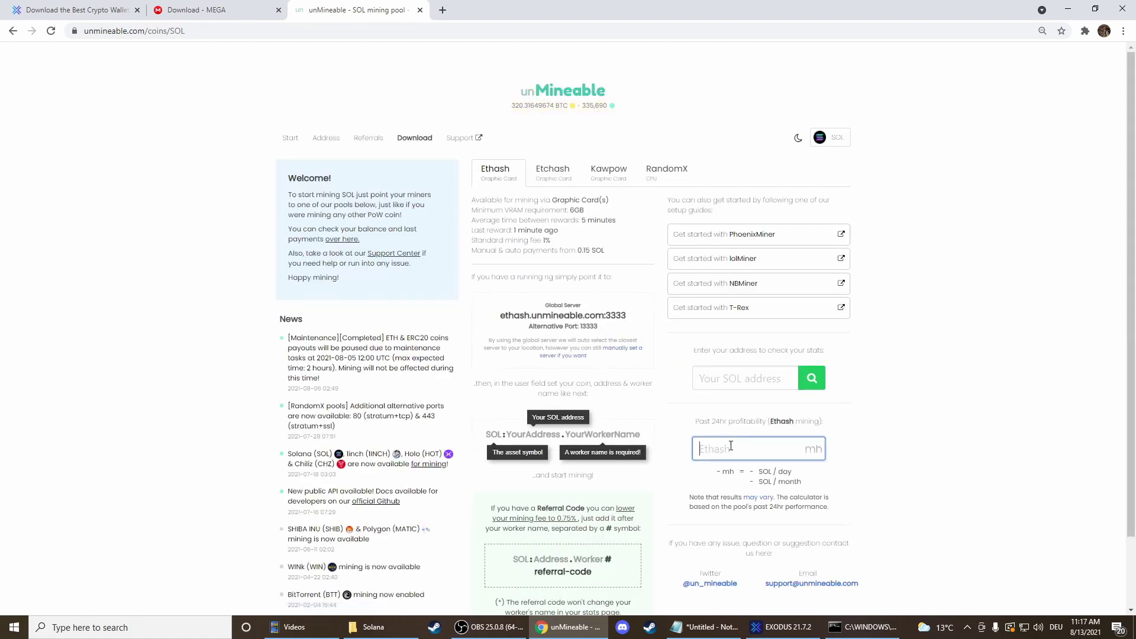
type("22")
left_click(780, 467)
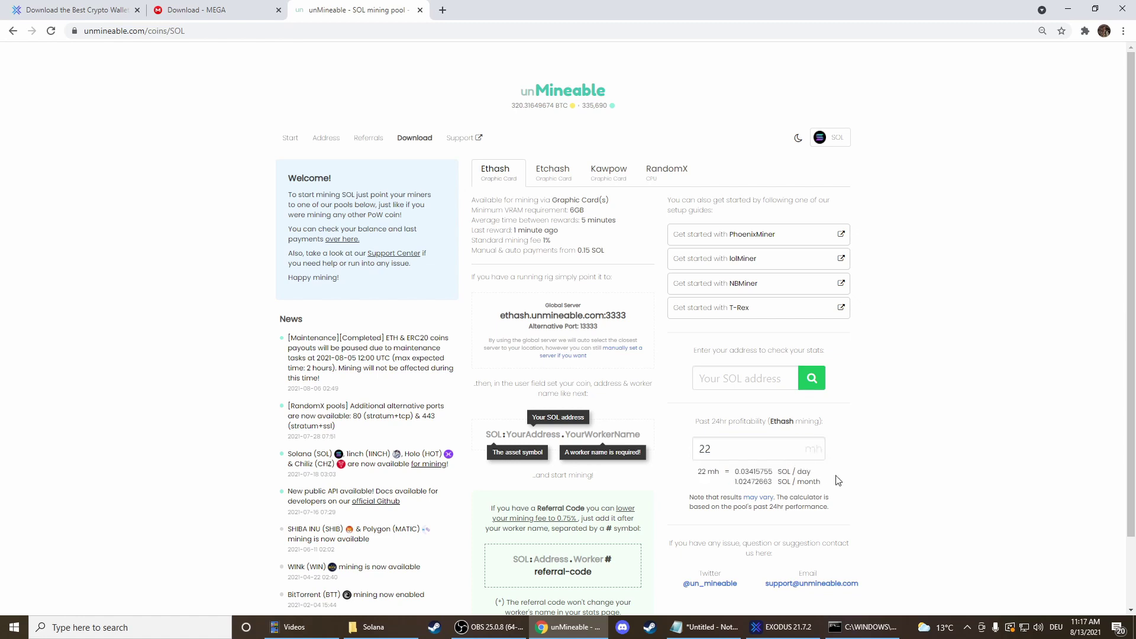